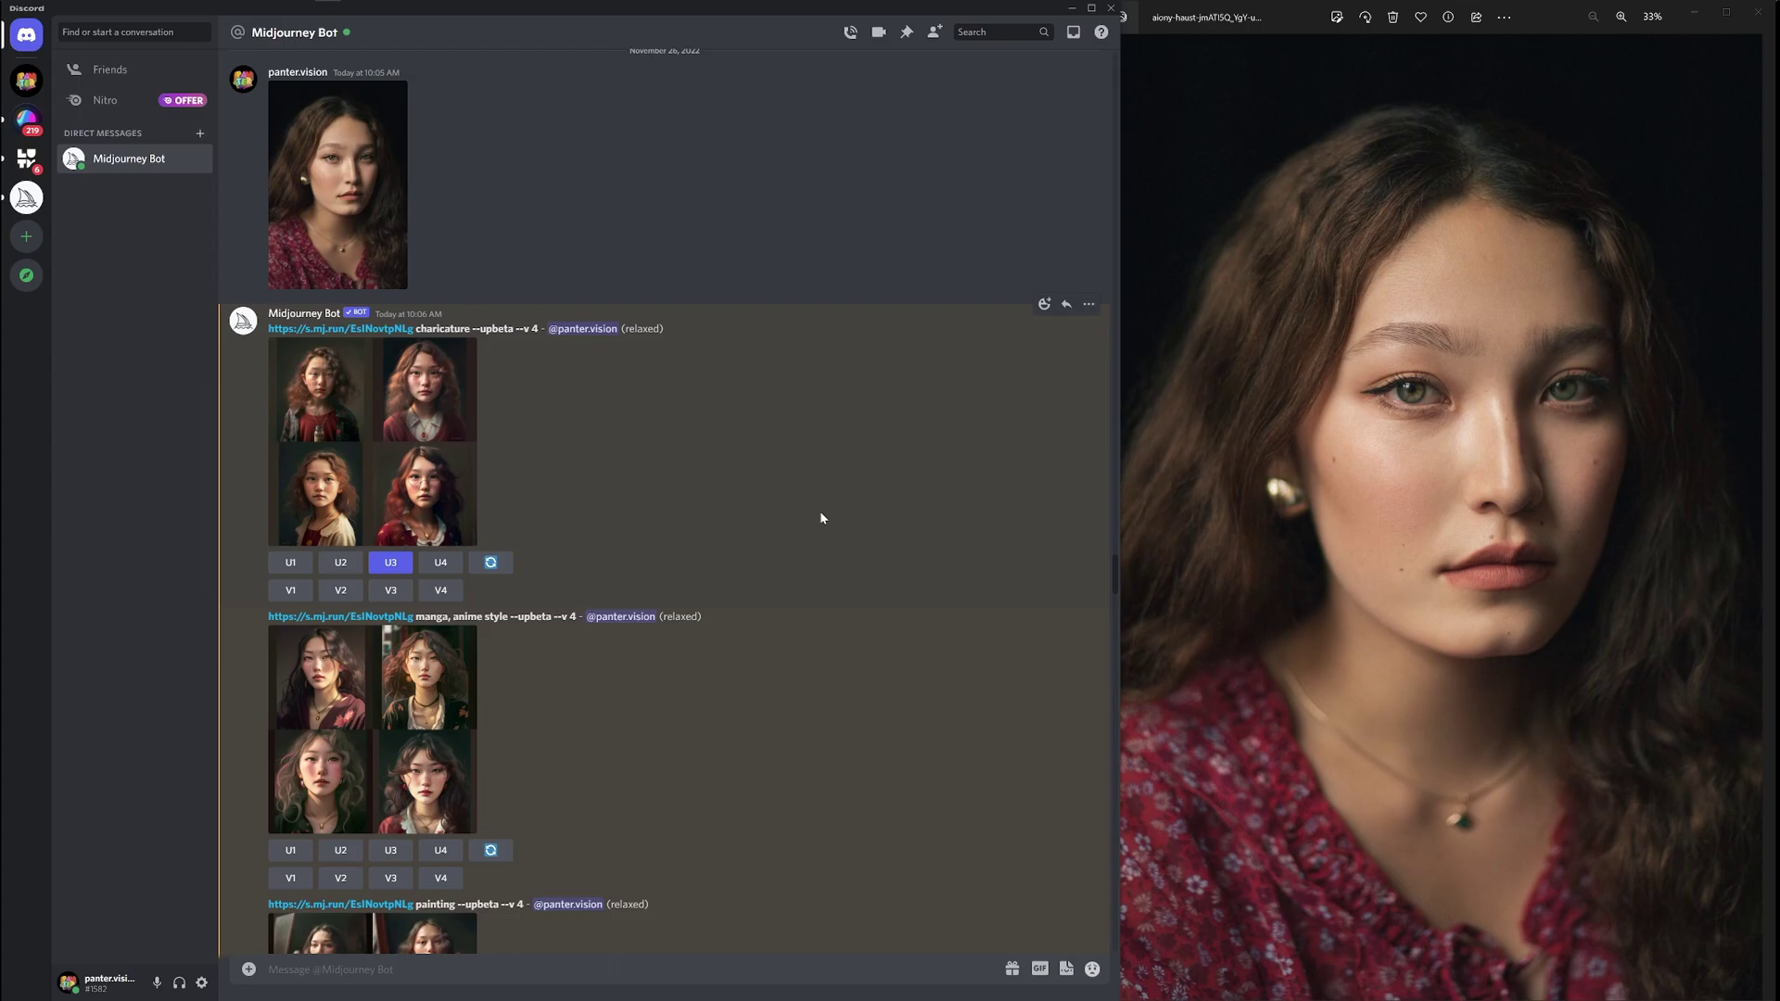
Enlarge and close the caricature grid, then the manga, anime style grid.
left_click_drag(417, 328, 461, 408)
left_click(461, 409)
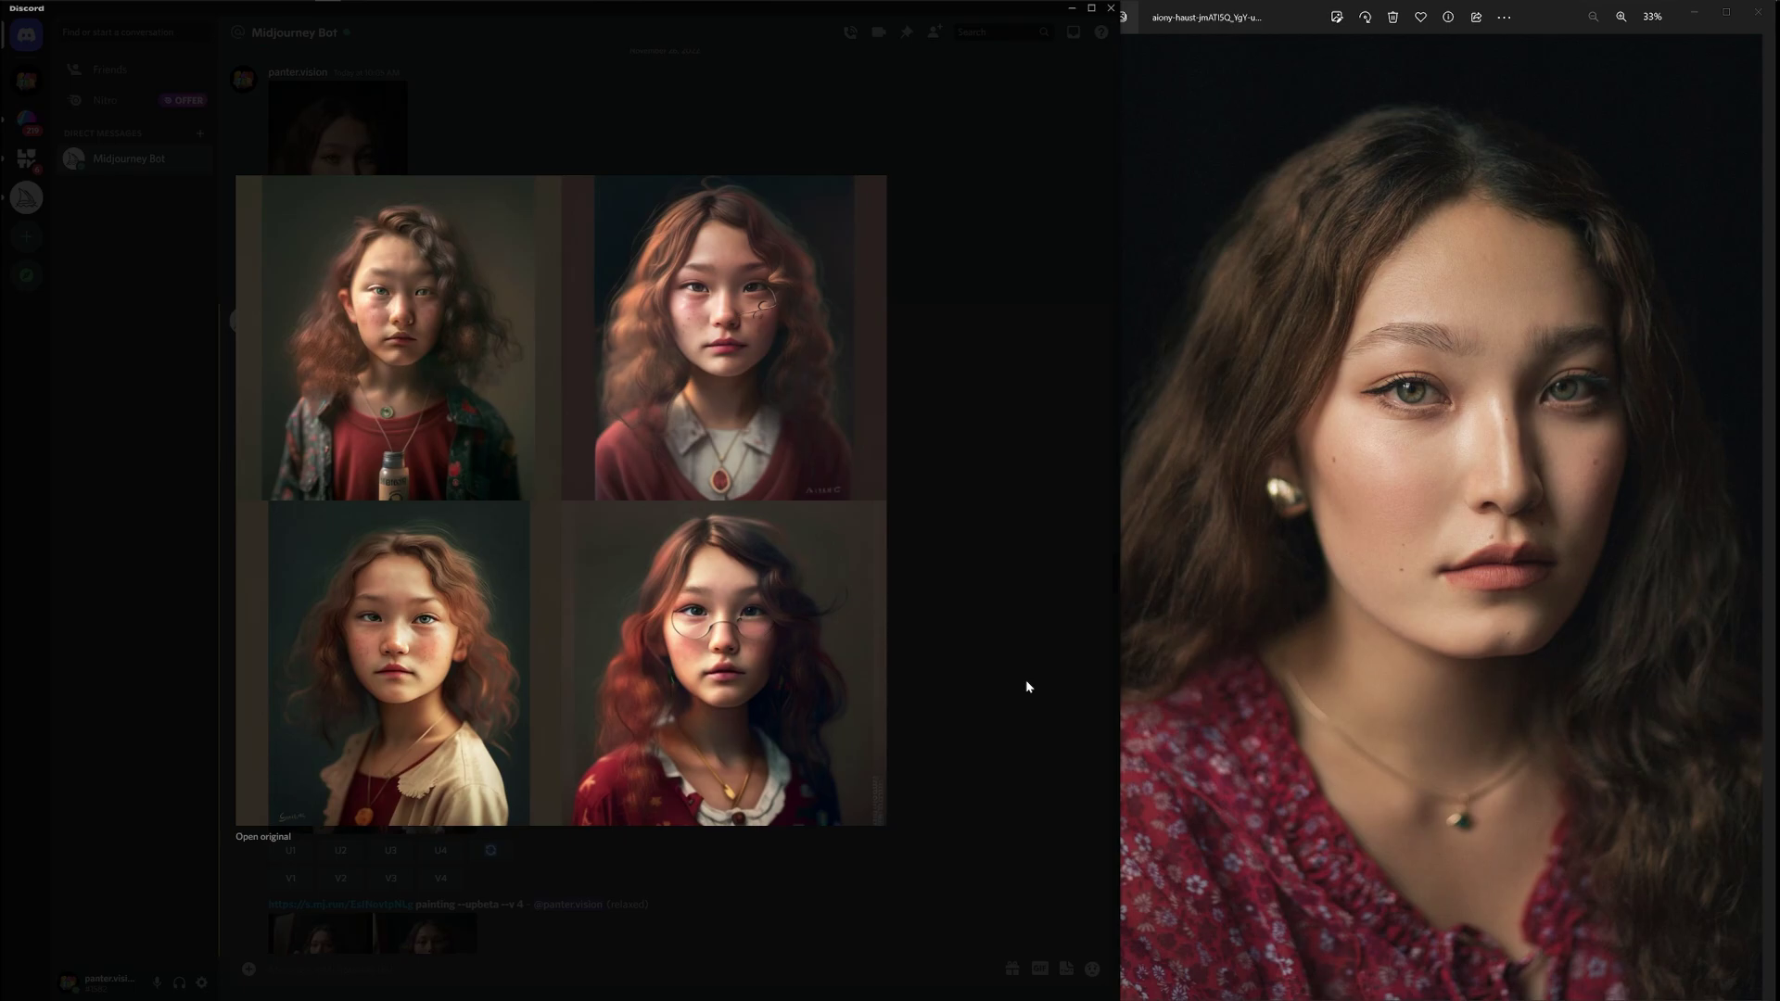
left_click(1026, 681)
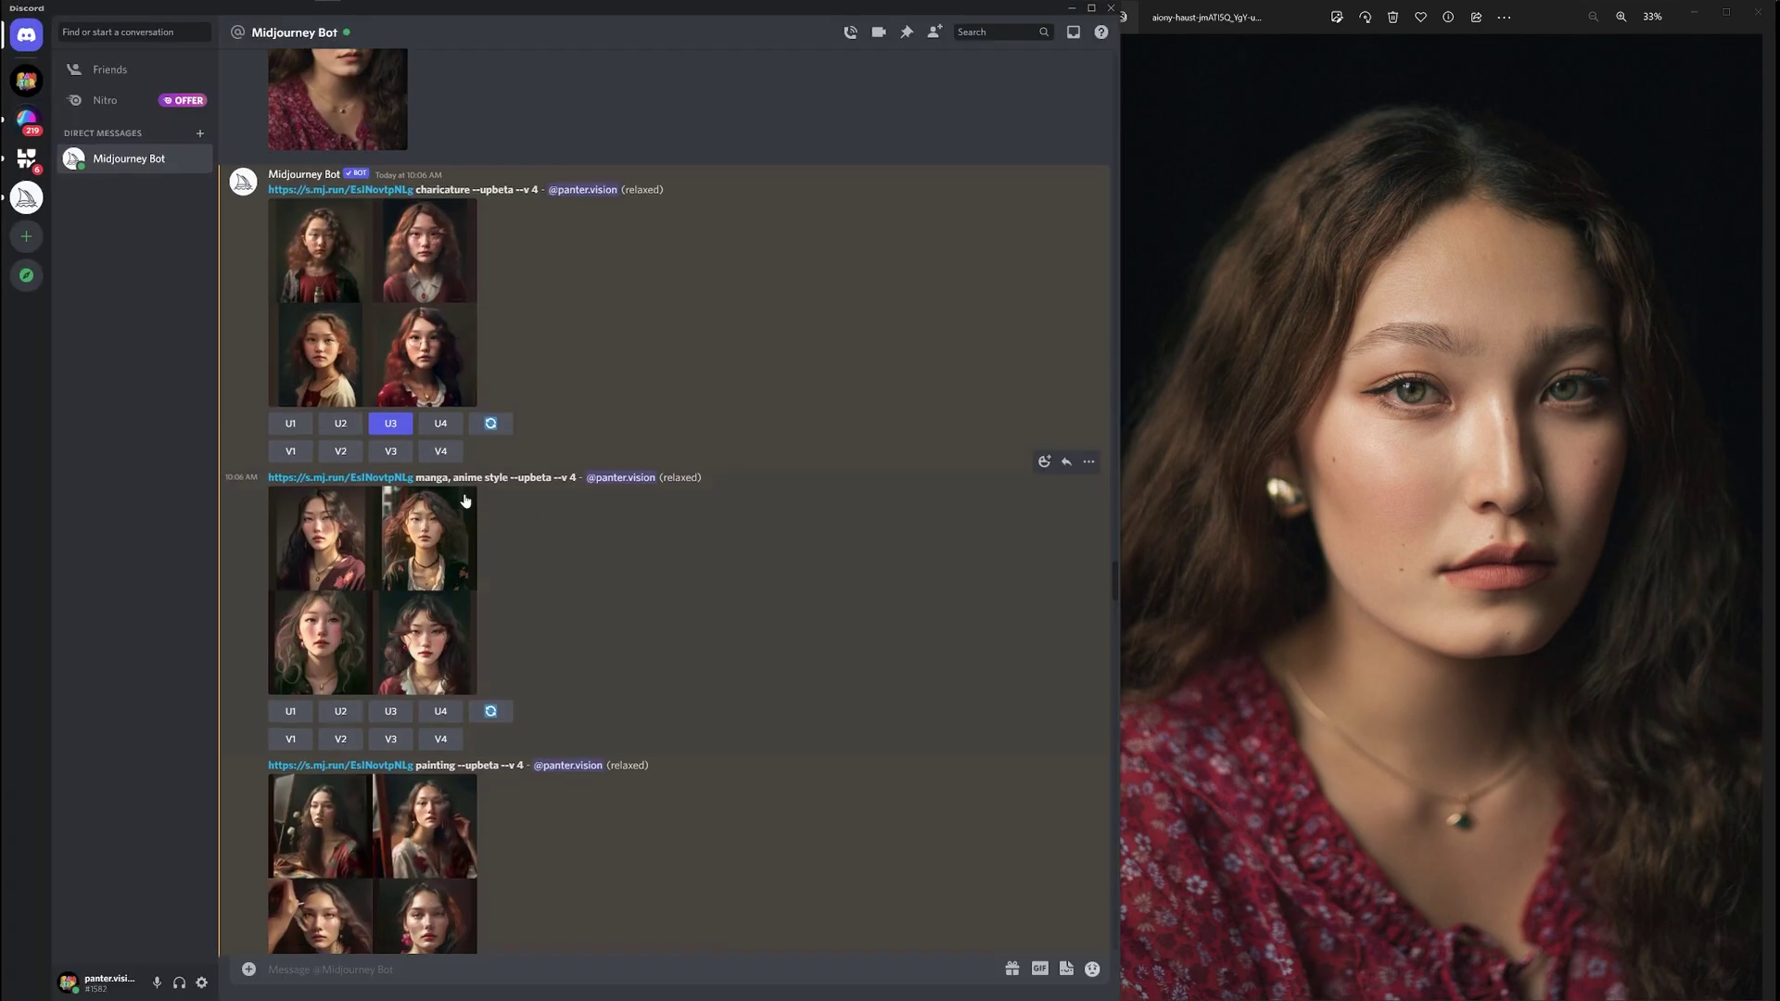
left_click(452, 536)
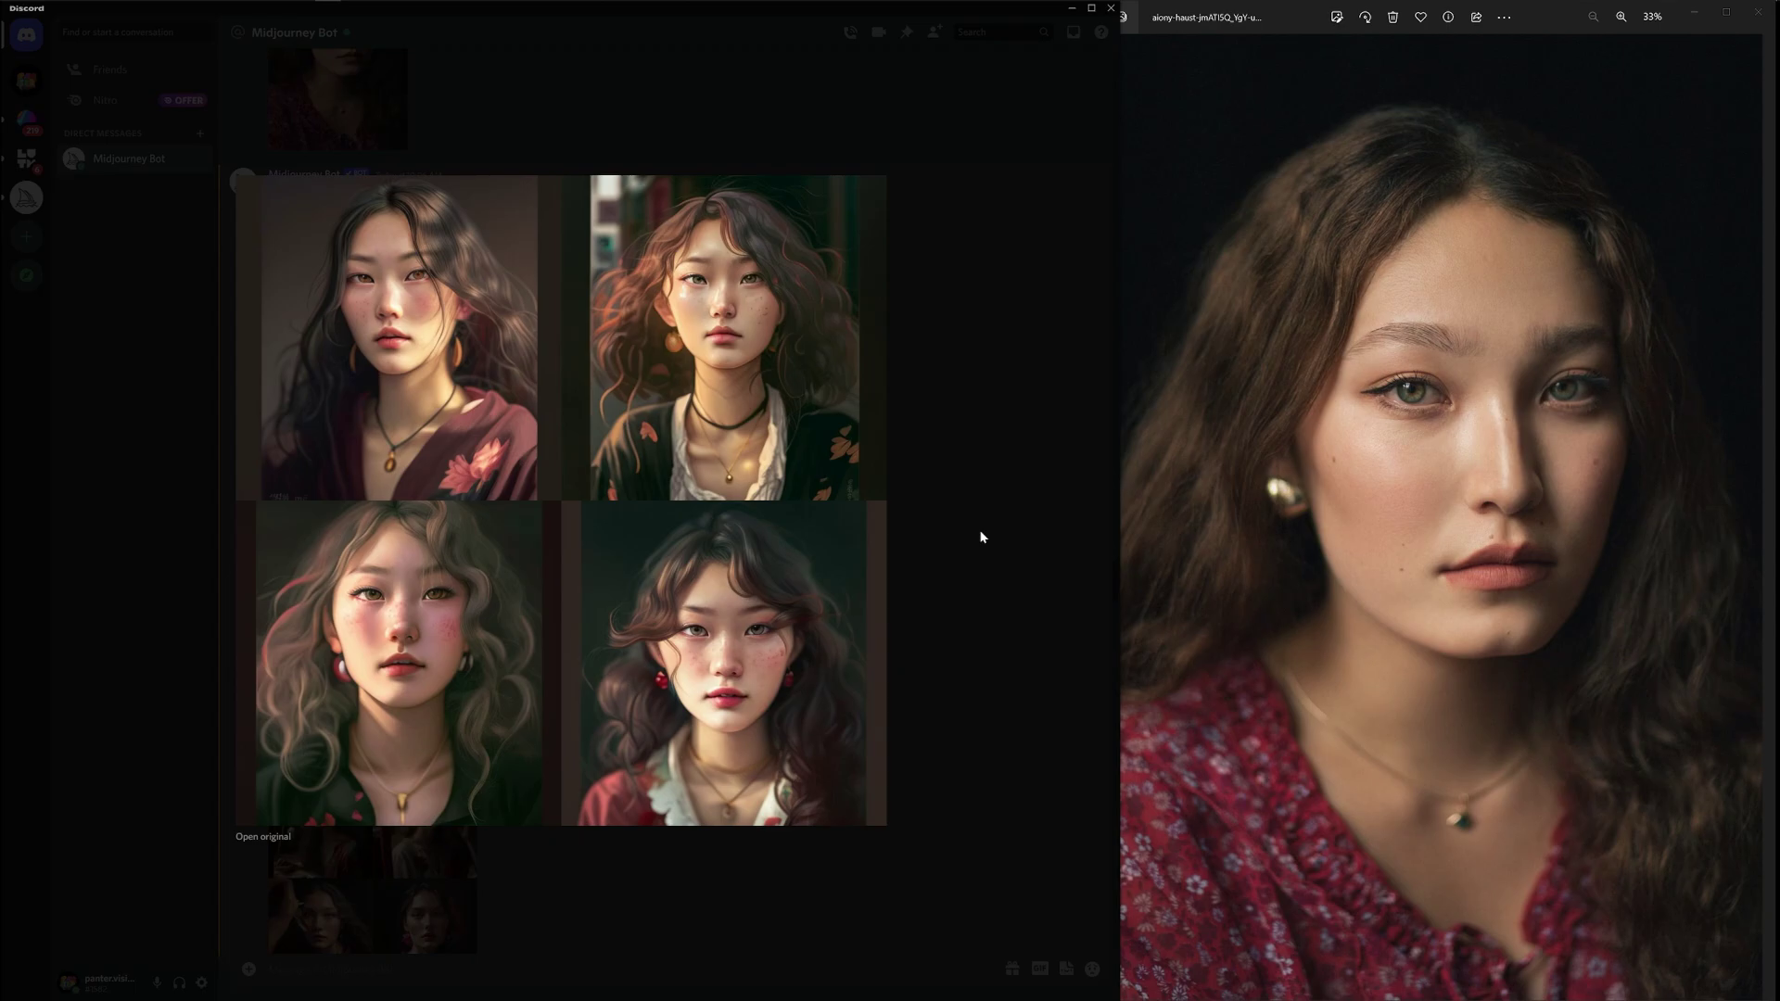
left_click(998, 648)
Enlarge and close the painting grid, then the line drawing grid, scrolling further down.
scroll(997, 648, "down", 3)
left_click(448, 646)
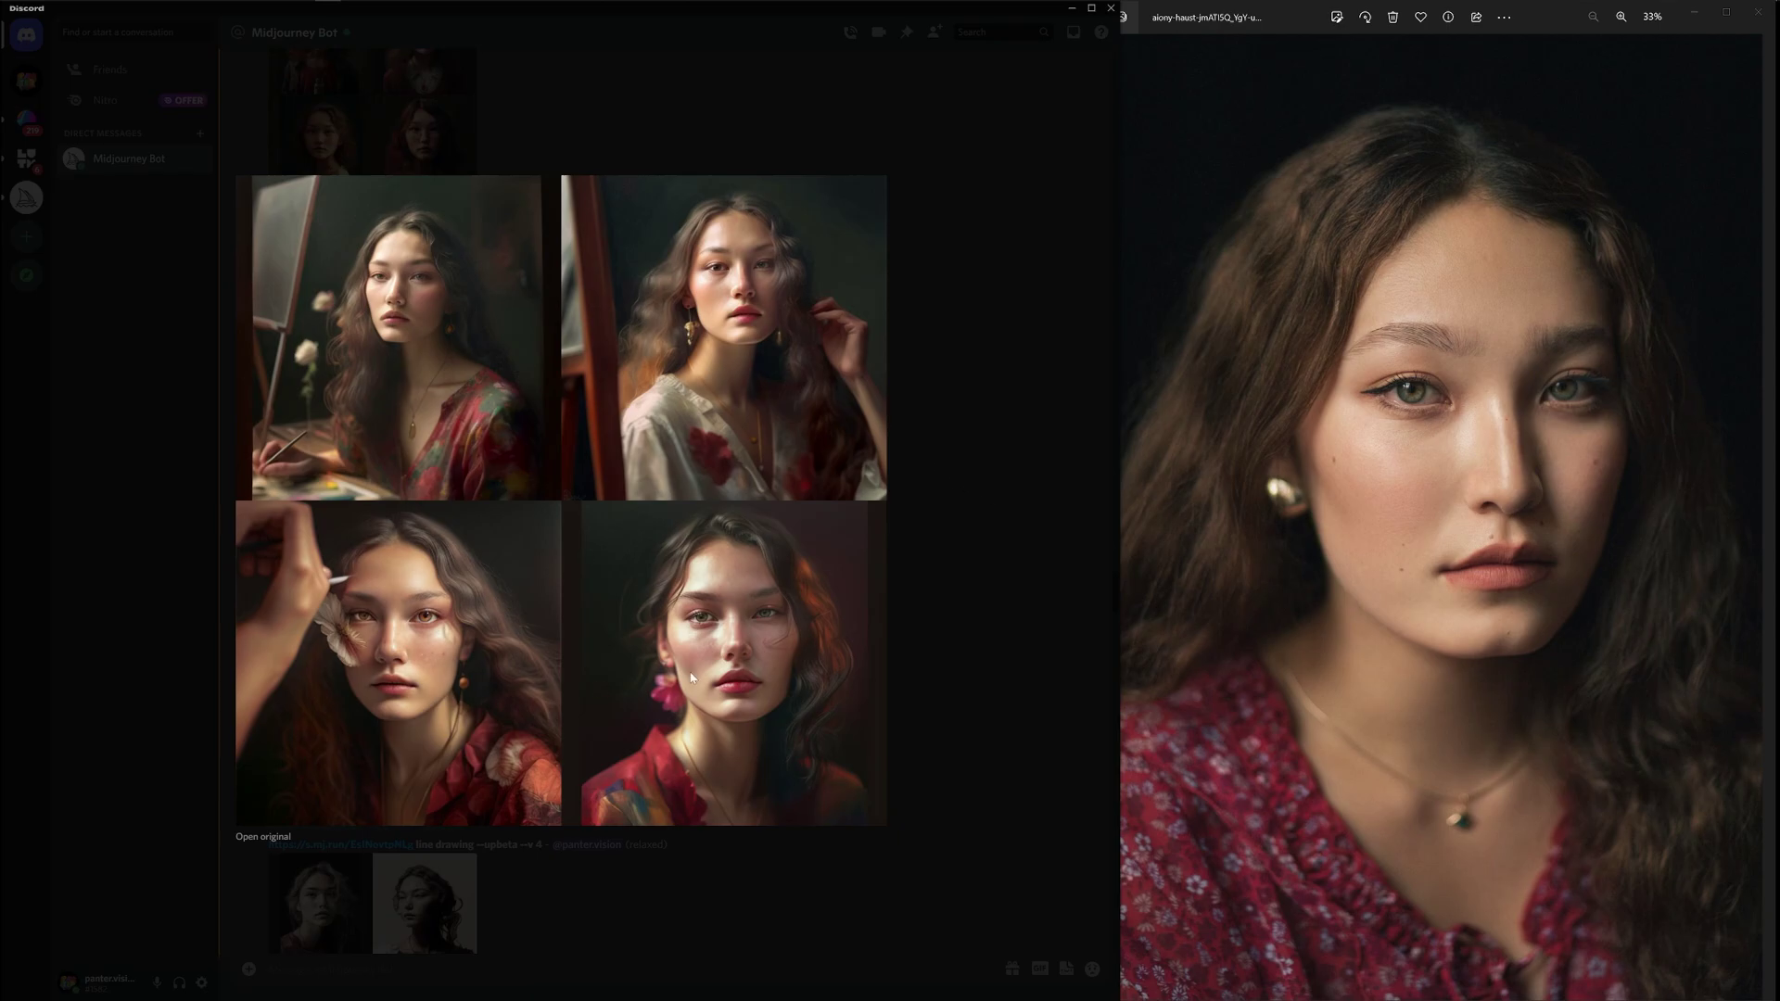
left_click(1020, 733)
left_click(449, 640)
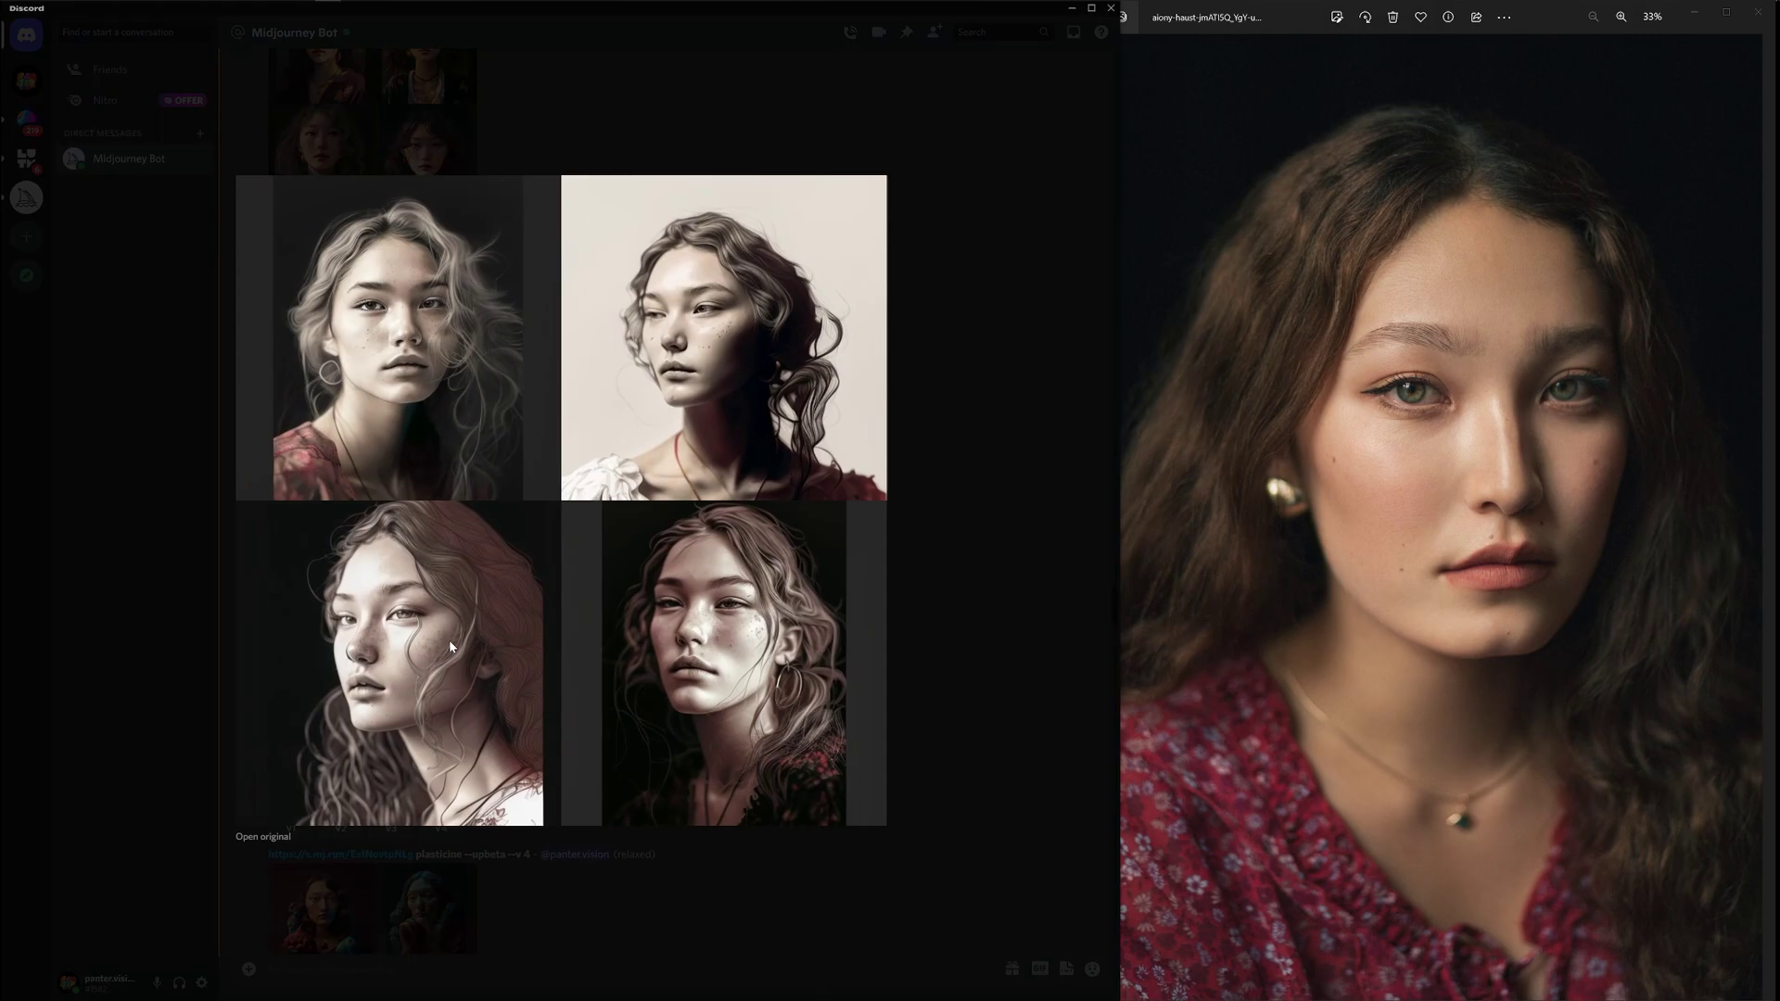
left_click(983, 639)
scroll(982, 637, "down", 3)
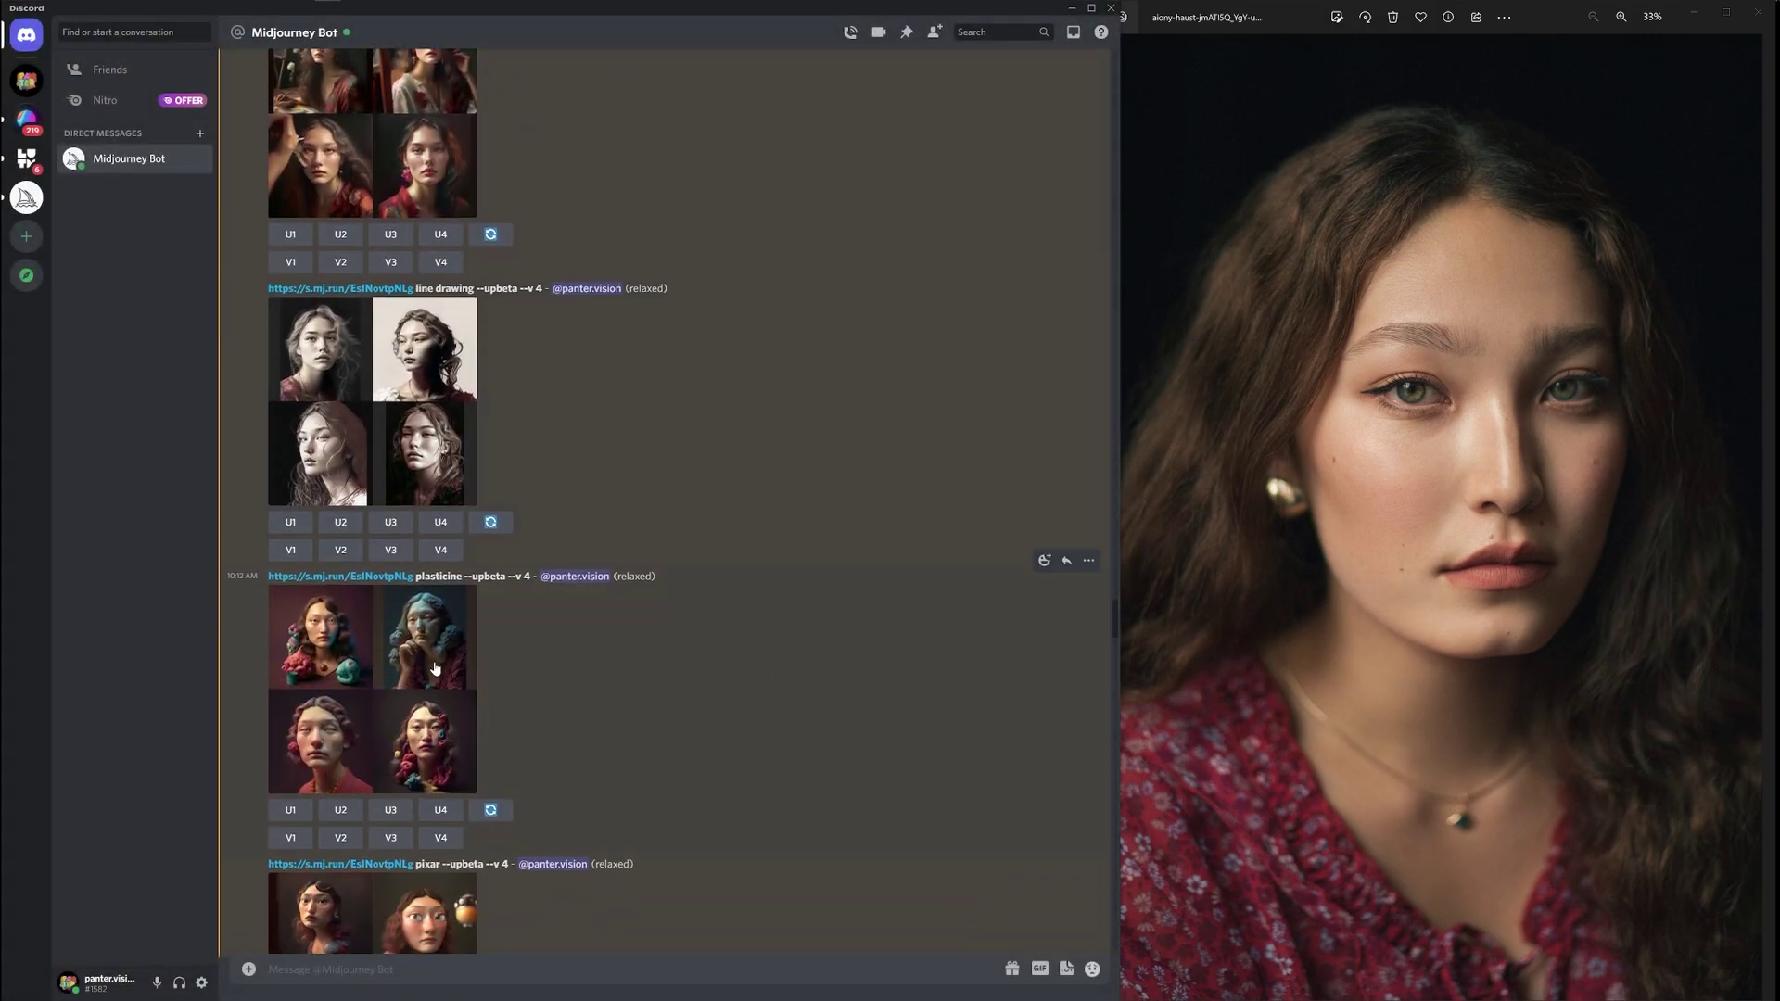
Enlarge and close the plasticine grid, then enlarge the Pixar grid.
left_click(435, 668)
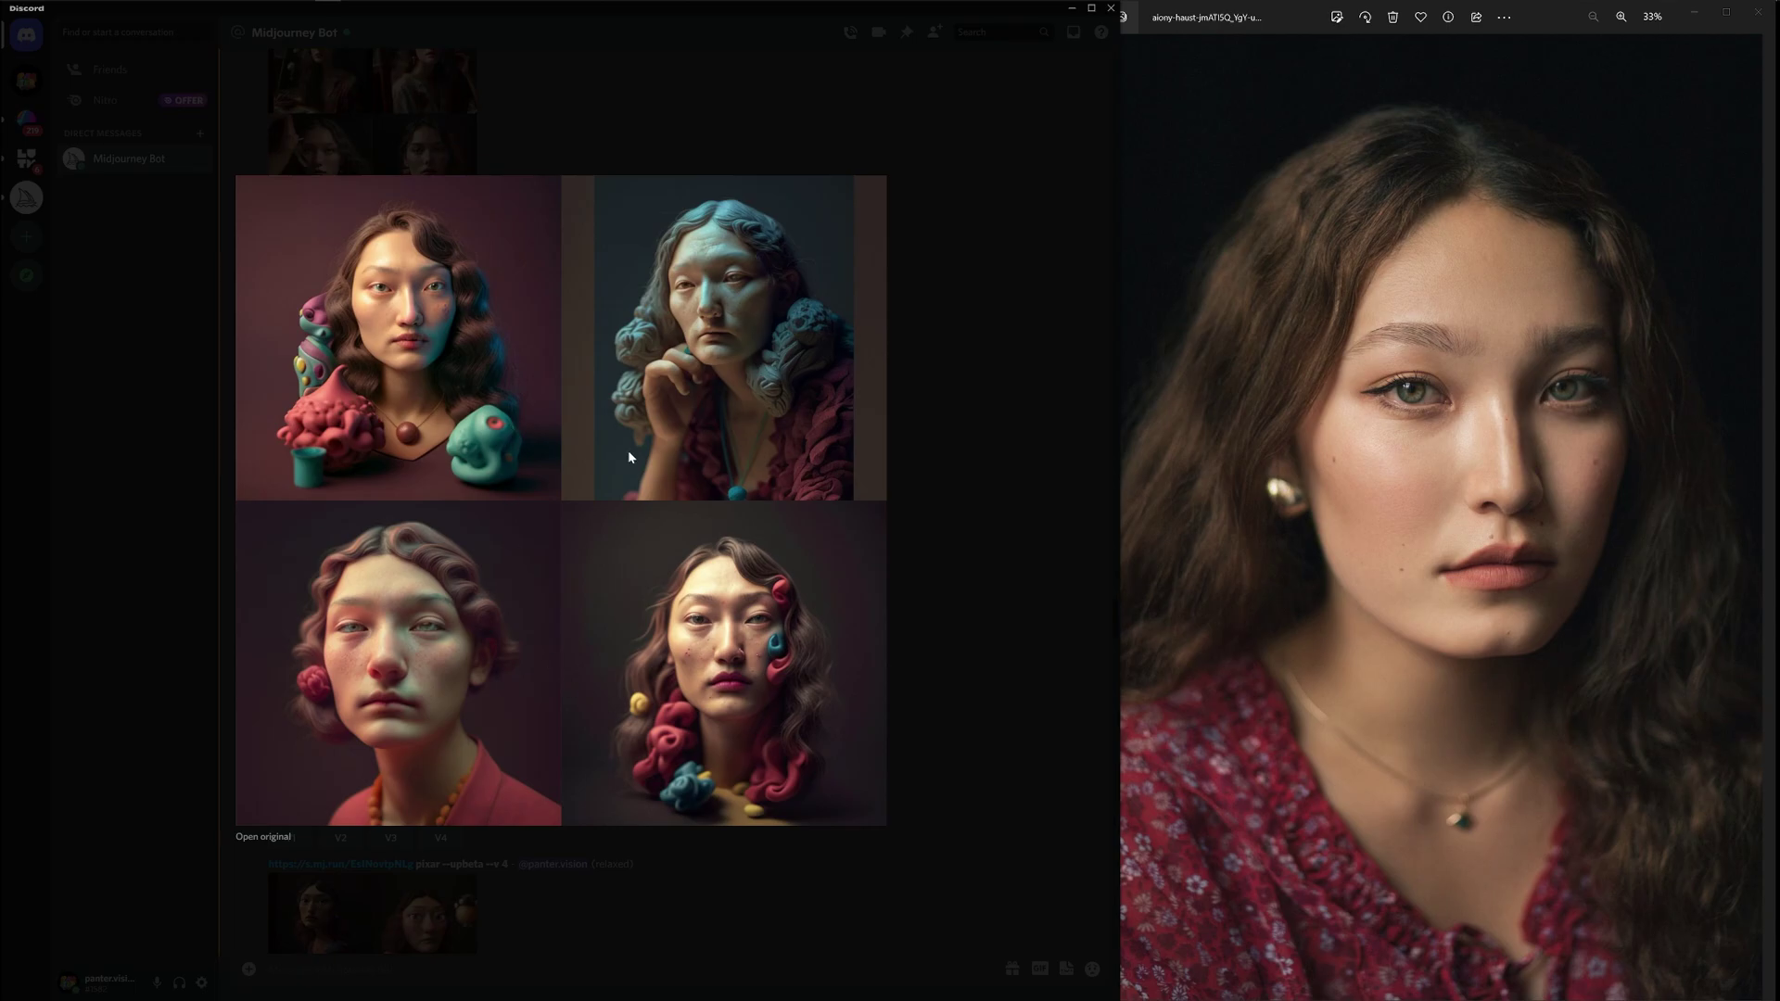
left_click(978, 600)
left_click(429, 674)
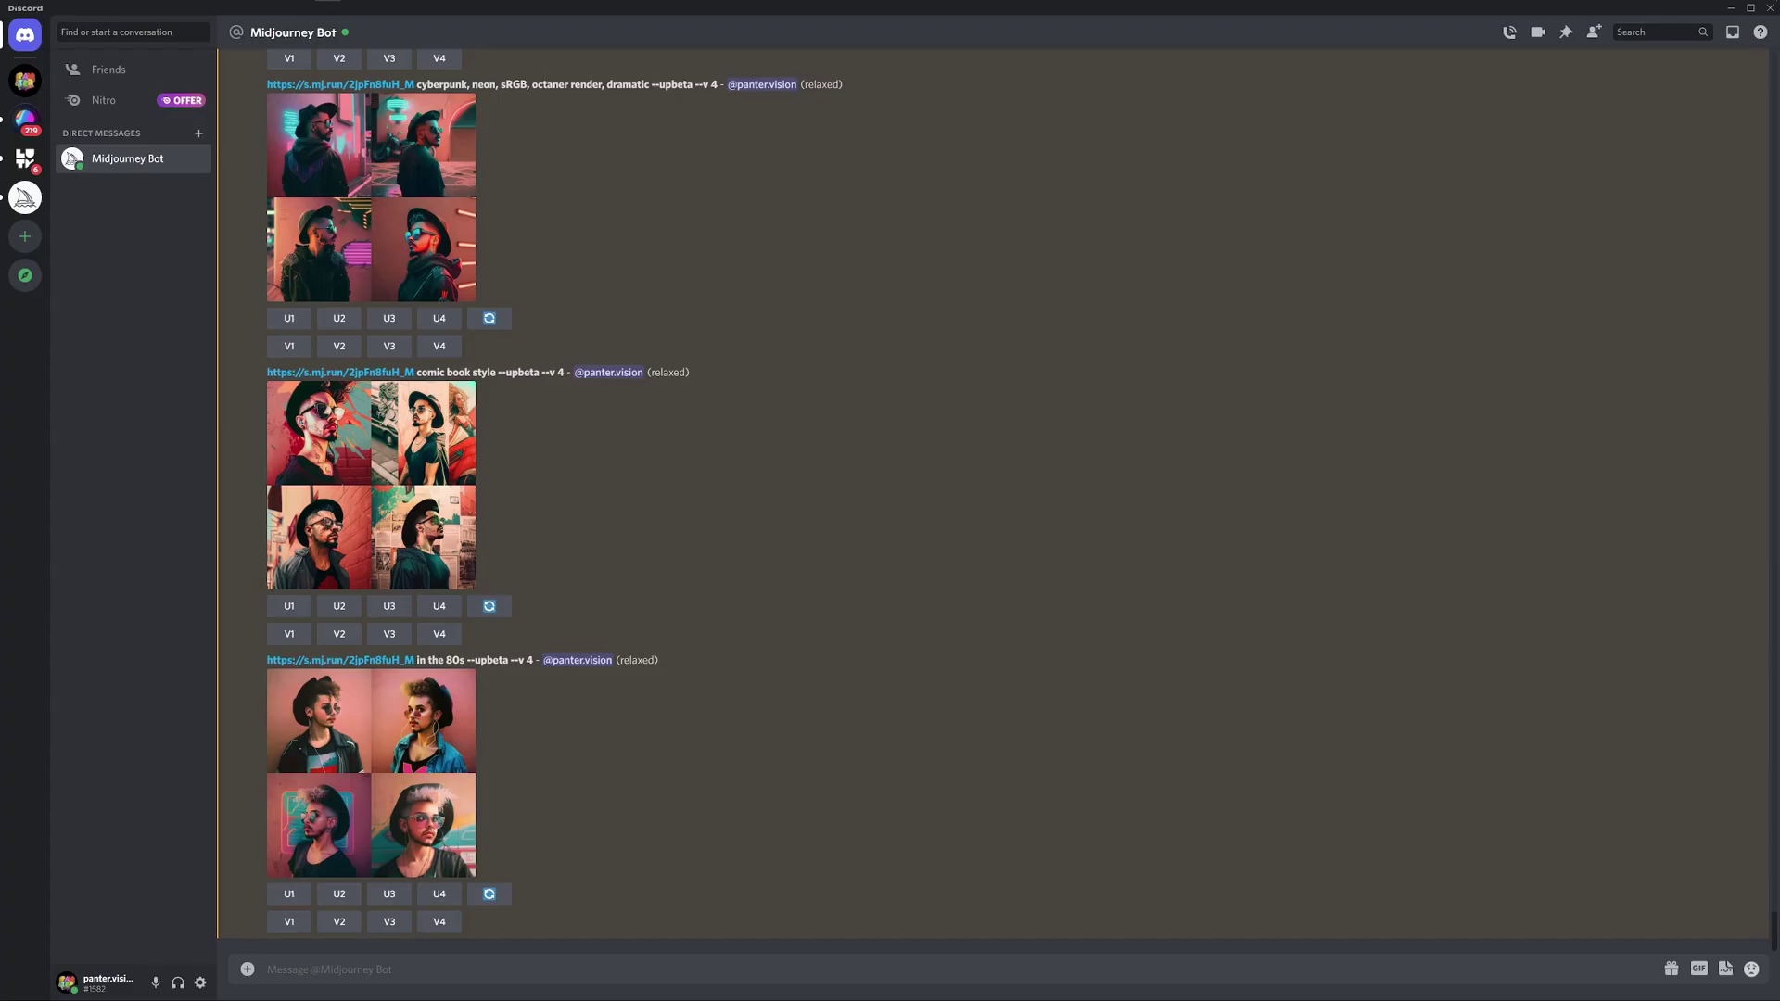
Upload the red-haired woman's portrait file and send it to the Midjourney Bot.
left_click(247, 970)
left_click(295, 924)
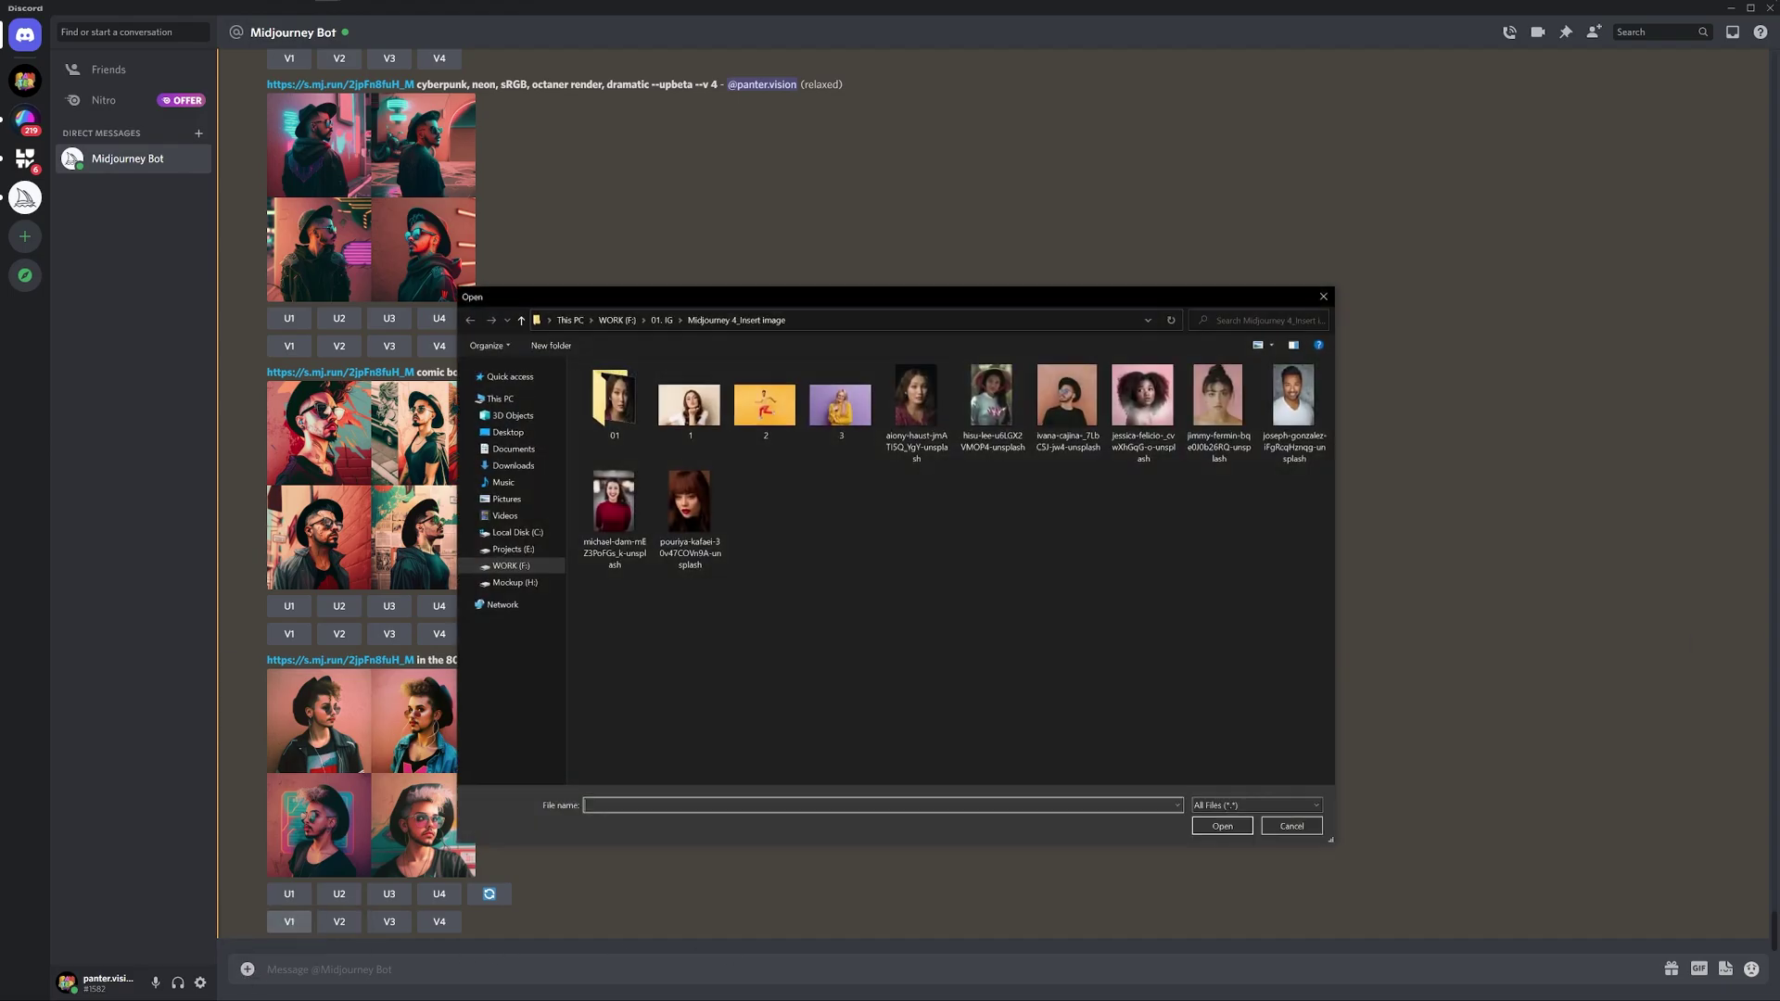
left_click(695, 501)
double_click(695, 501)
key("Return")
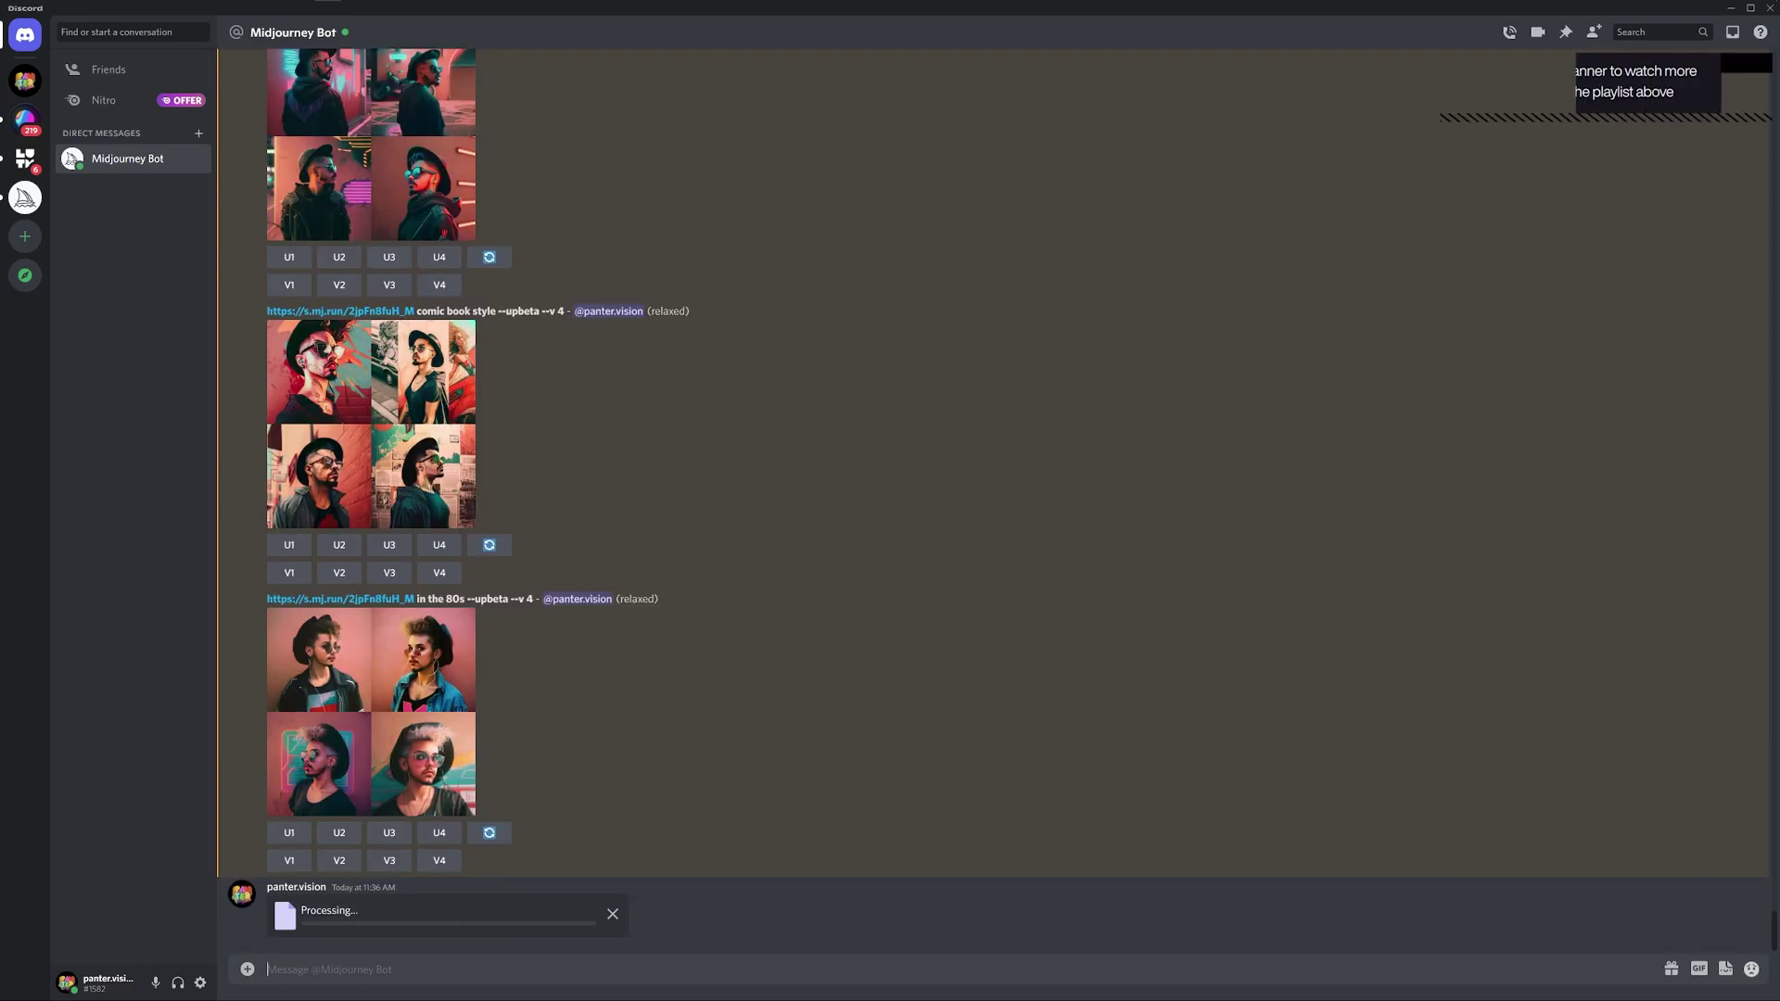
Copy the image link of the sent red-haired portrait.
left_click(363, 826)
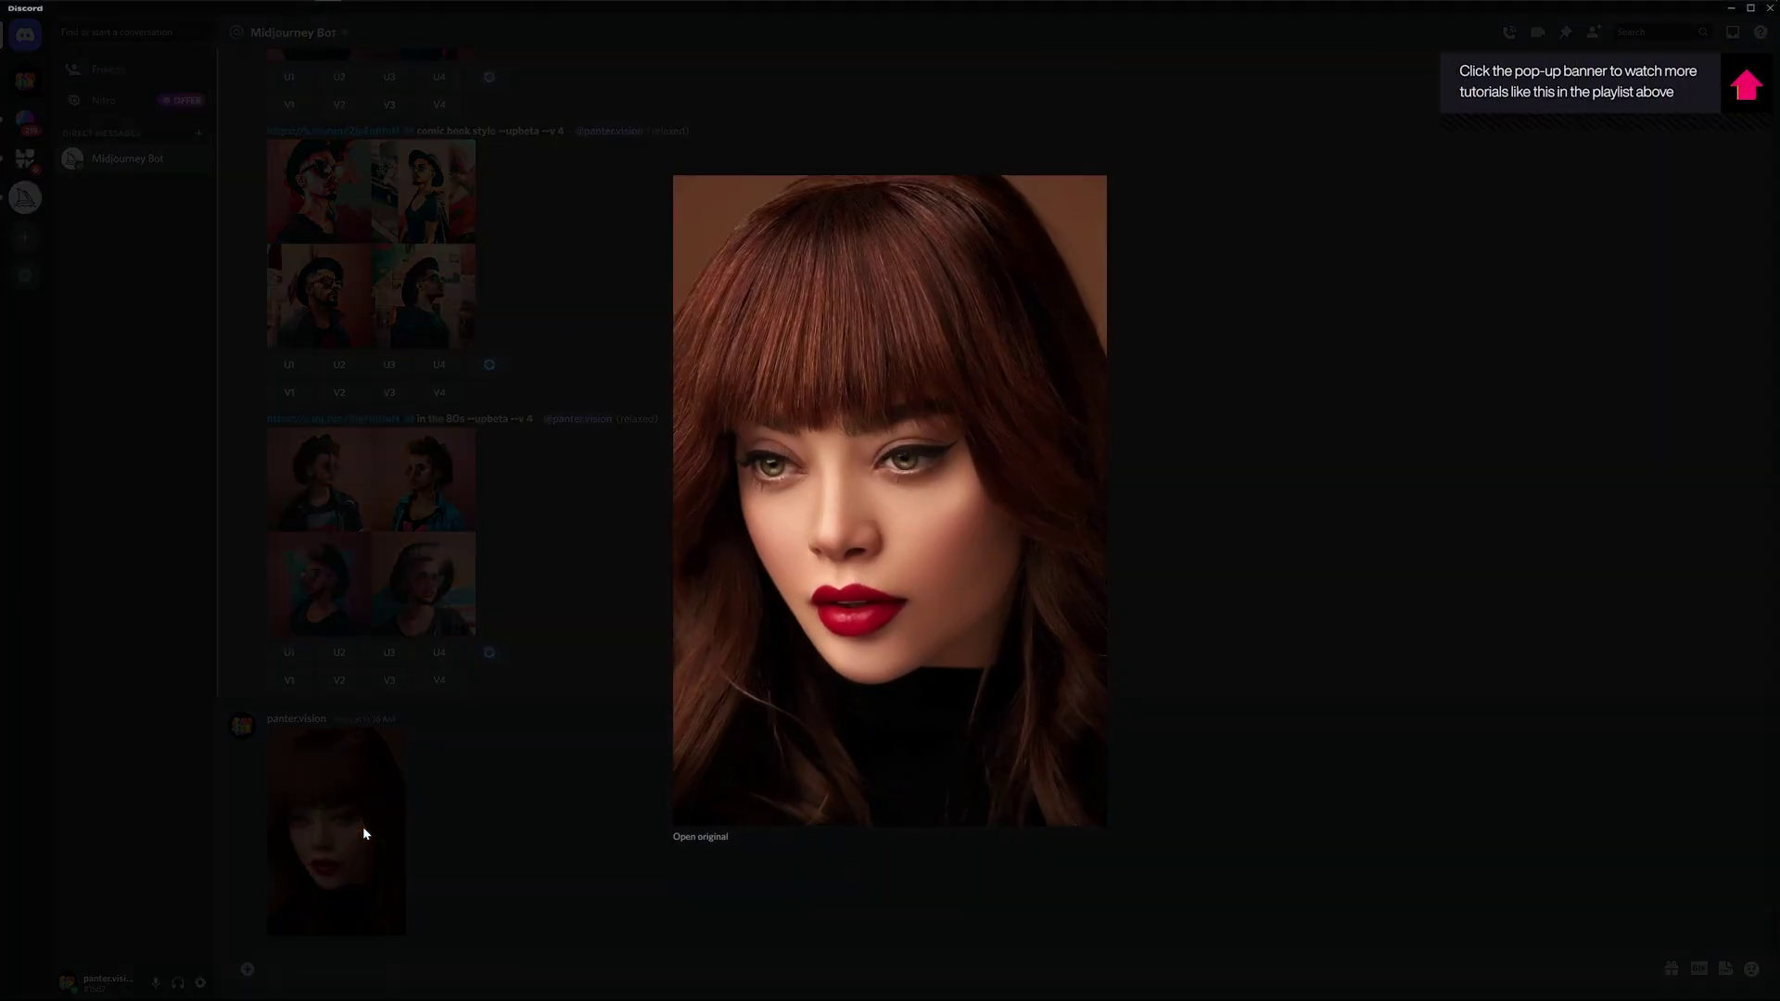
right_click(814, 547)
left_click(844, 609)
left_click(471, 792)
Run /imagine with the pasted portrait link plus 'cyberpunk' and enlarge the resulting grid.
type("/")
key("Return")
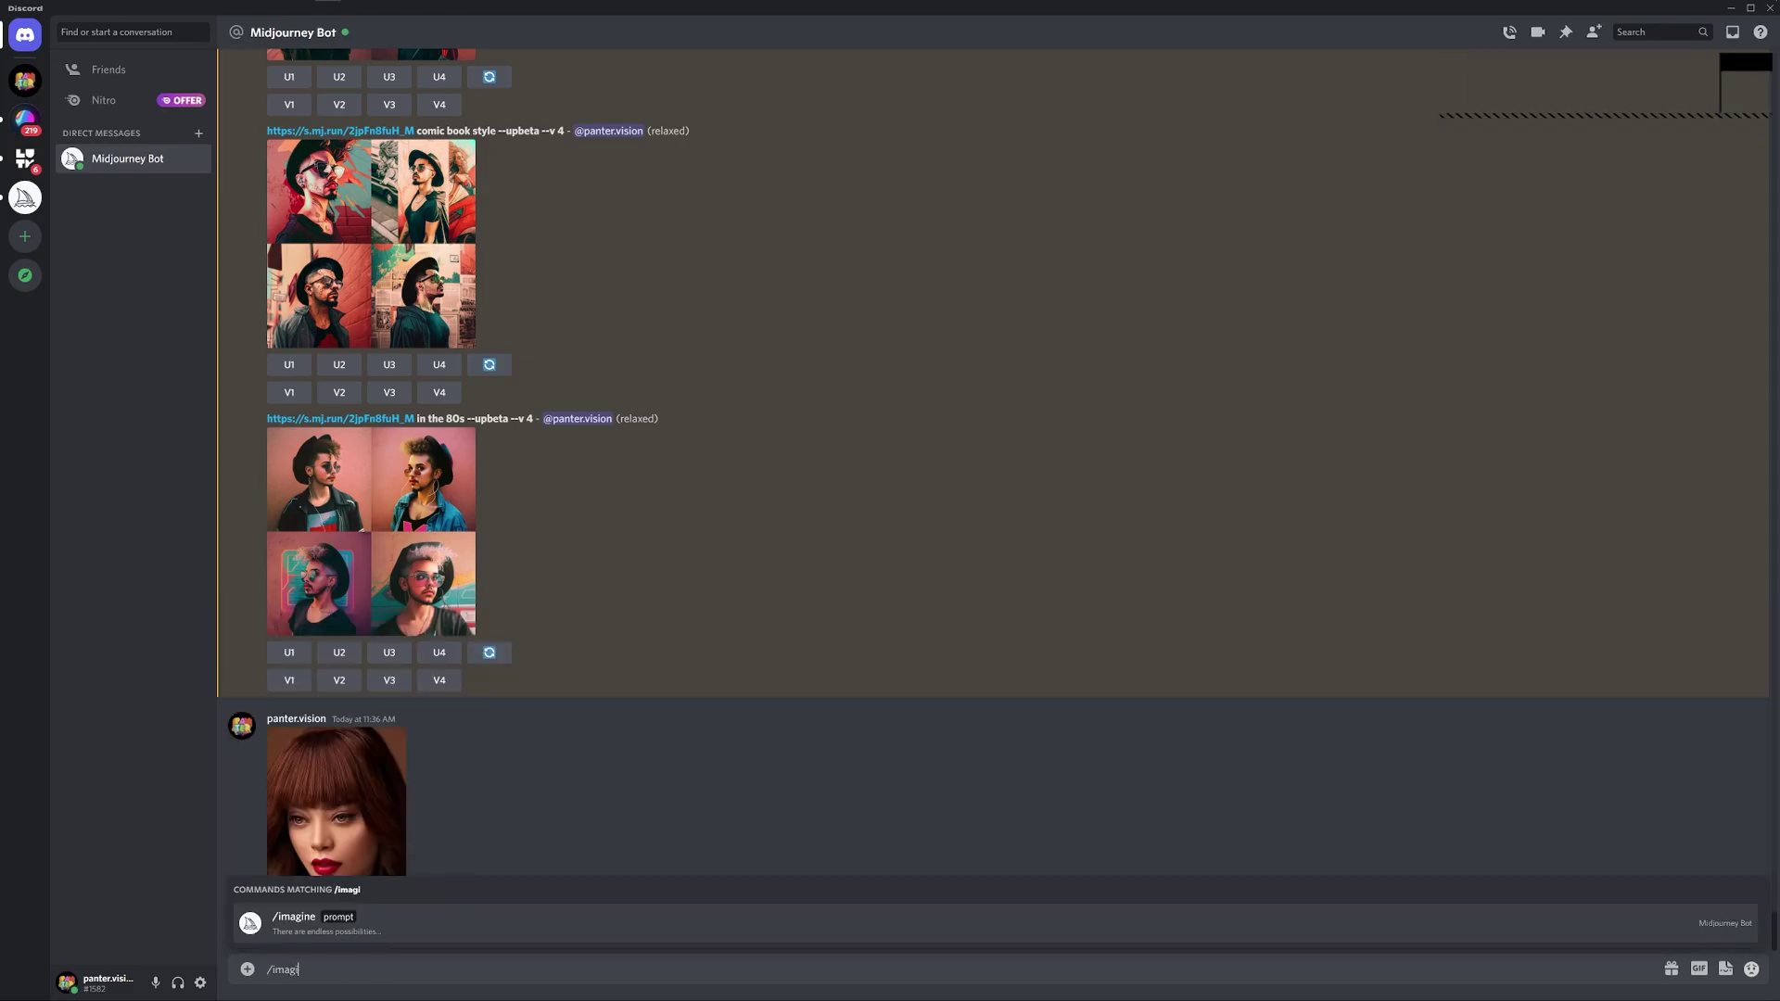
key("ctrl+v")
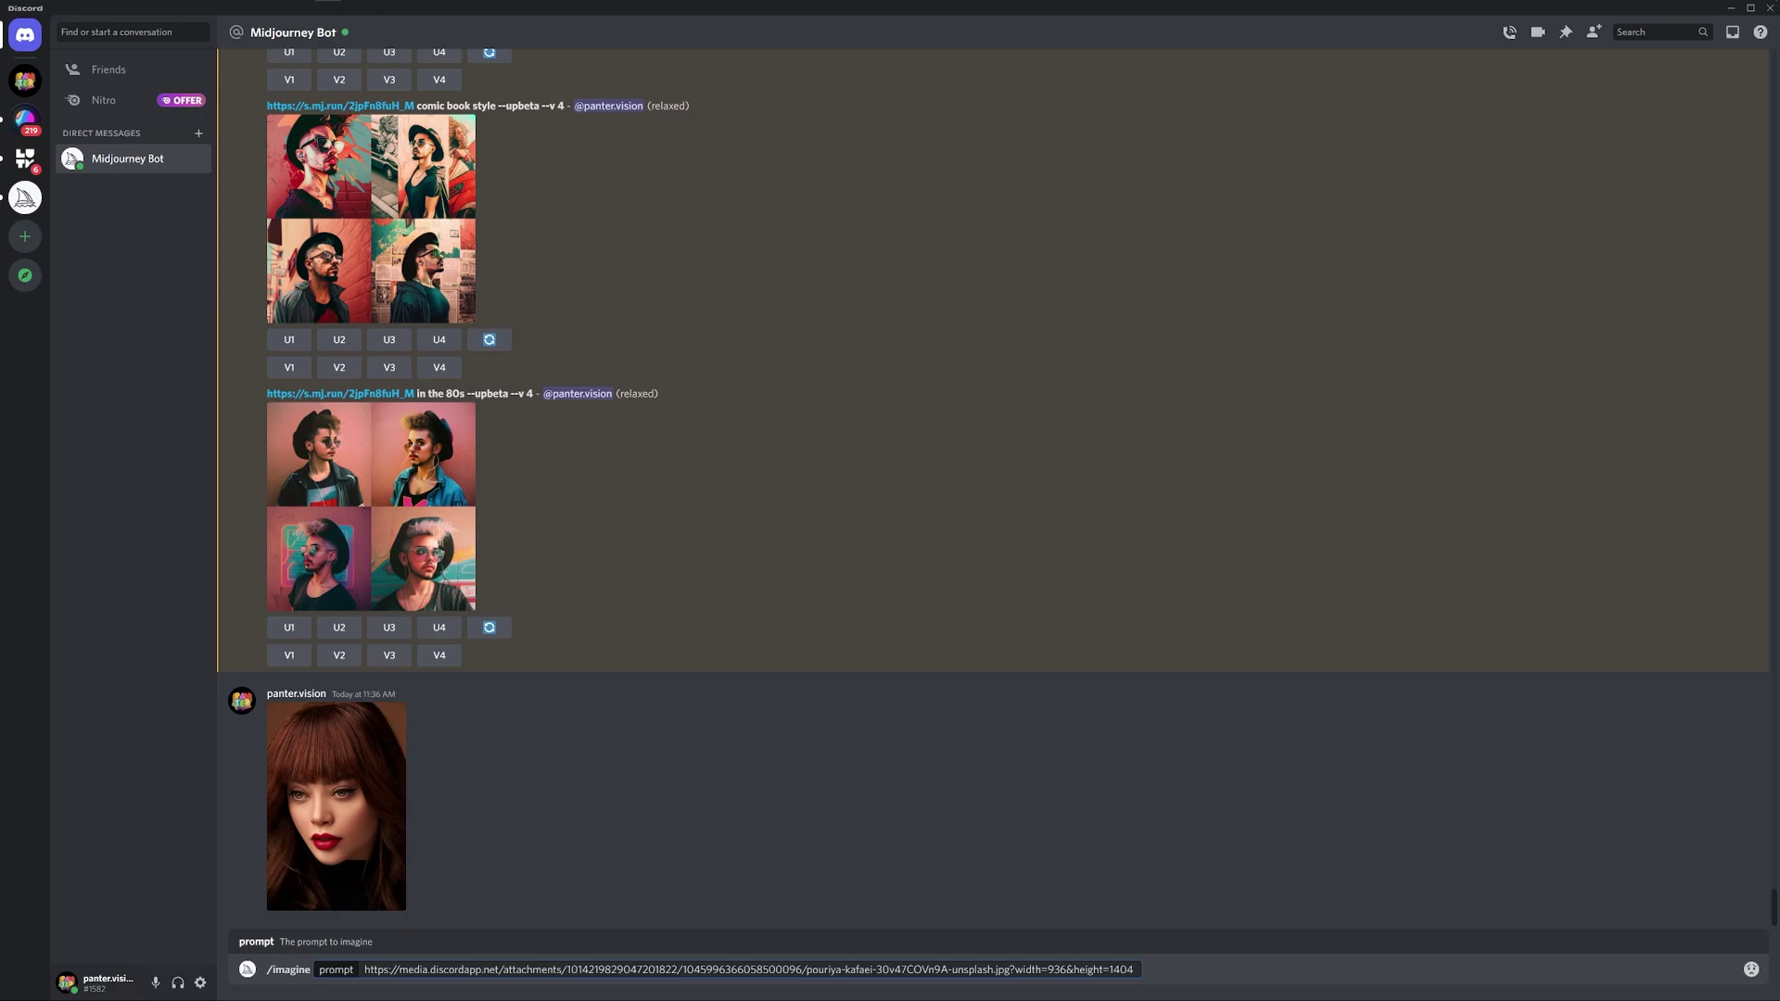
type("cyberpunk")
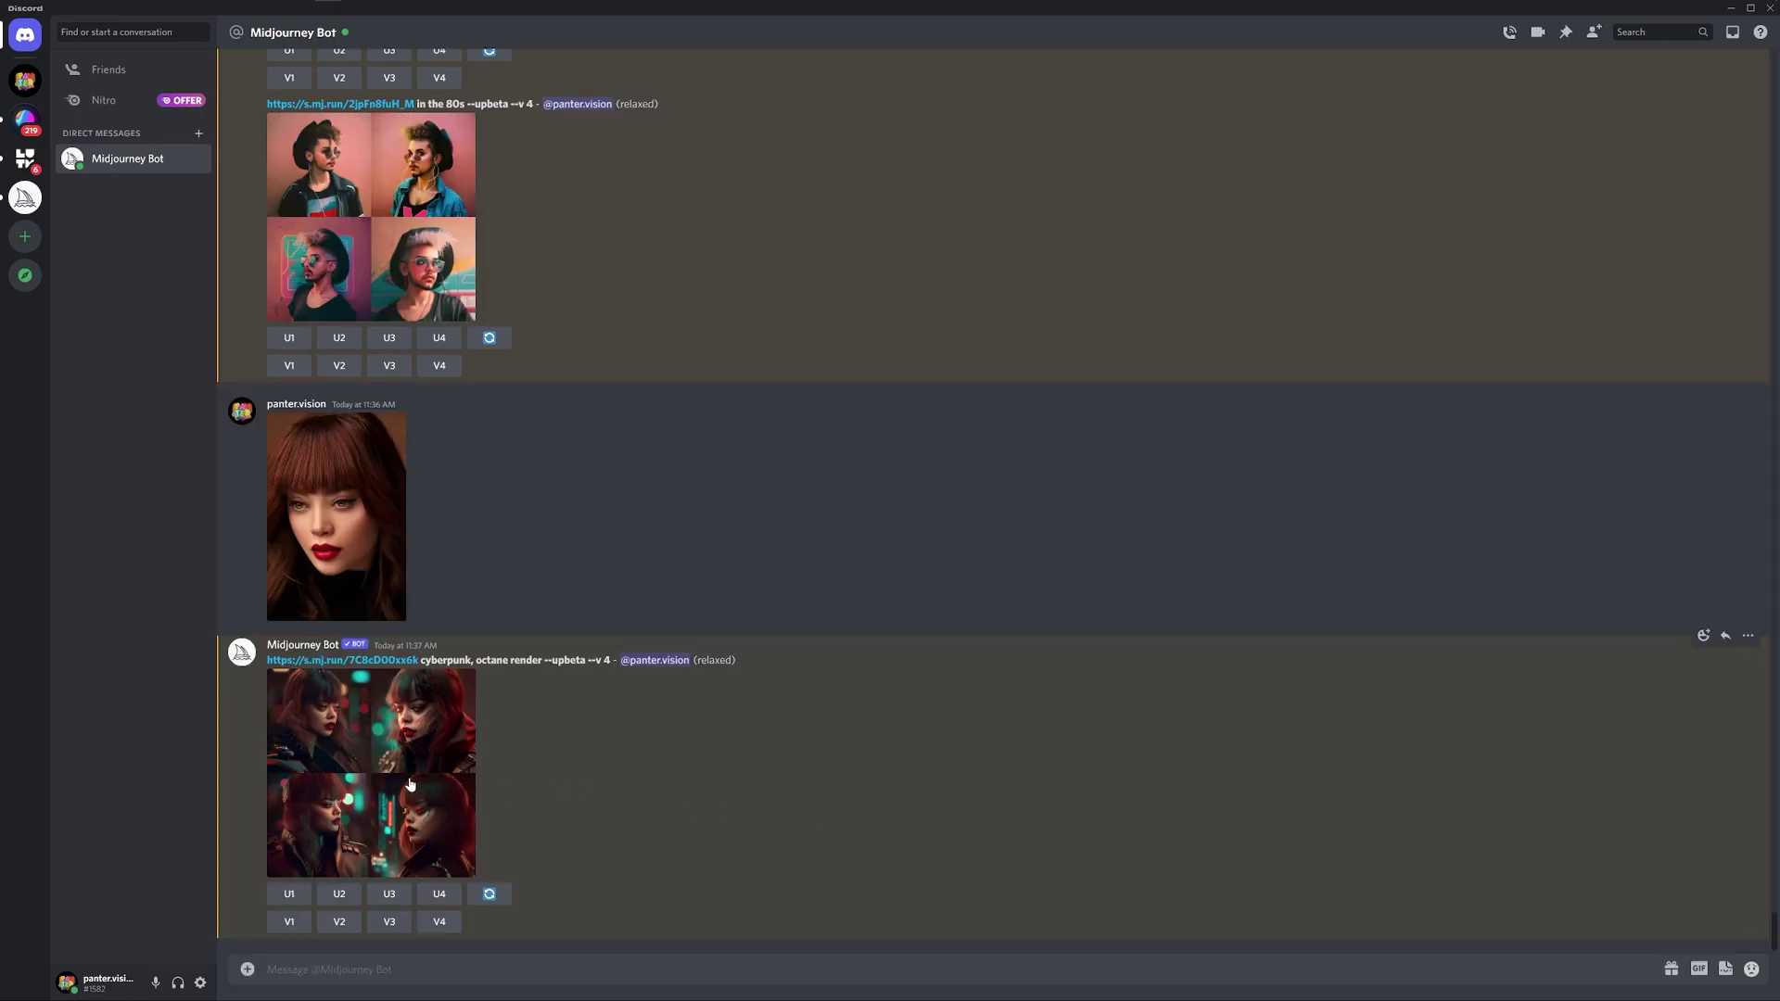
left_click(409, 785)
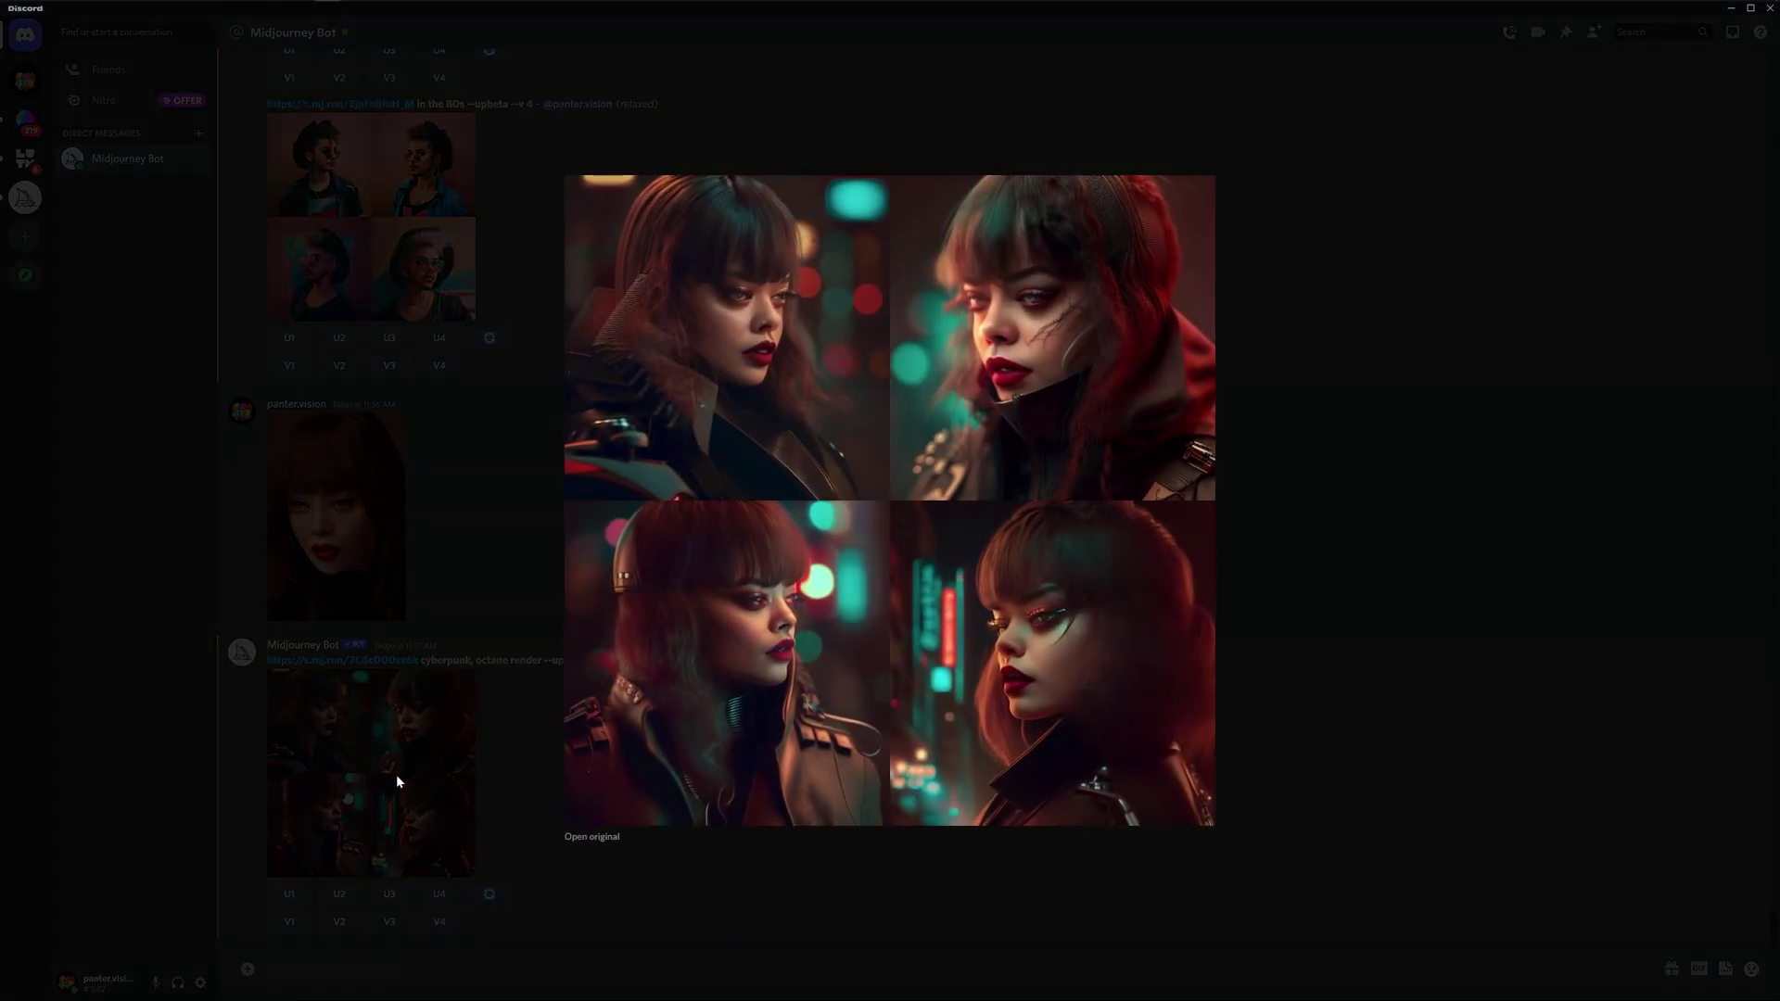
Close the cyberpunk grid and the man's photo, then enlarge the man's caricature grid.
left_click(527, 786)
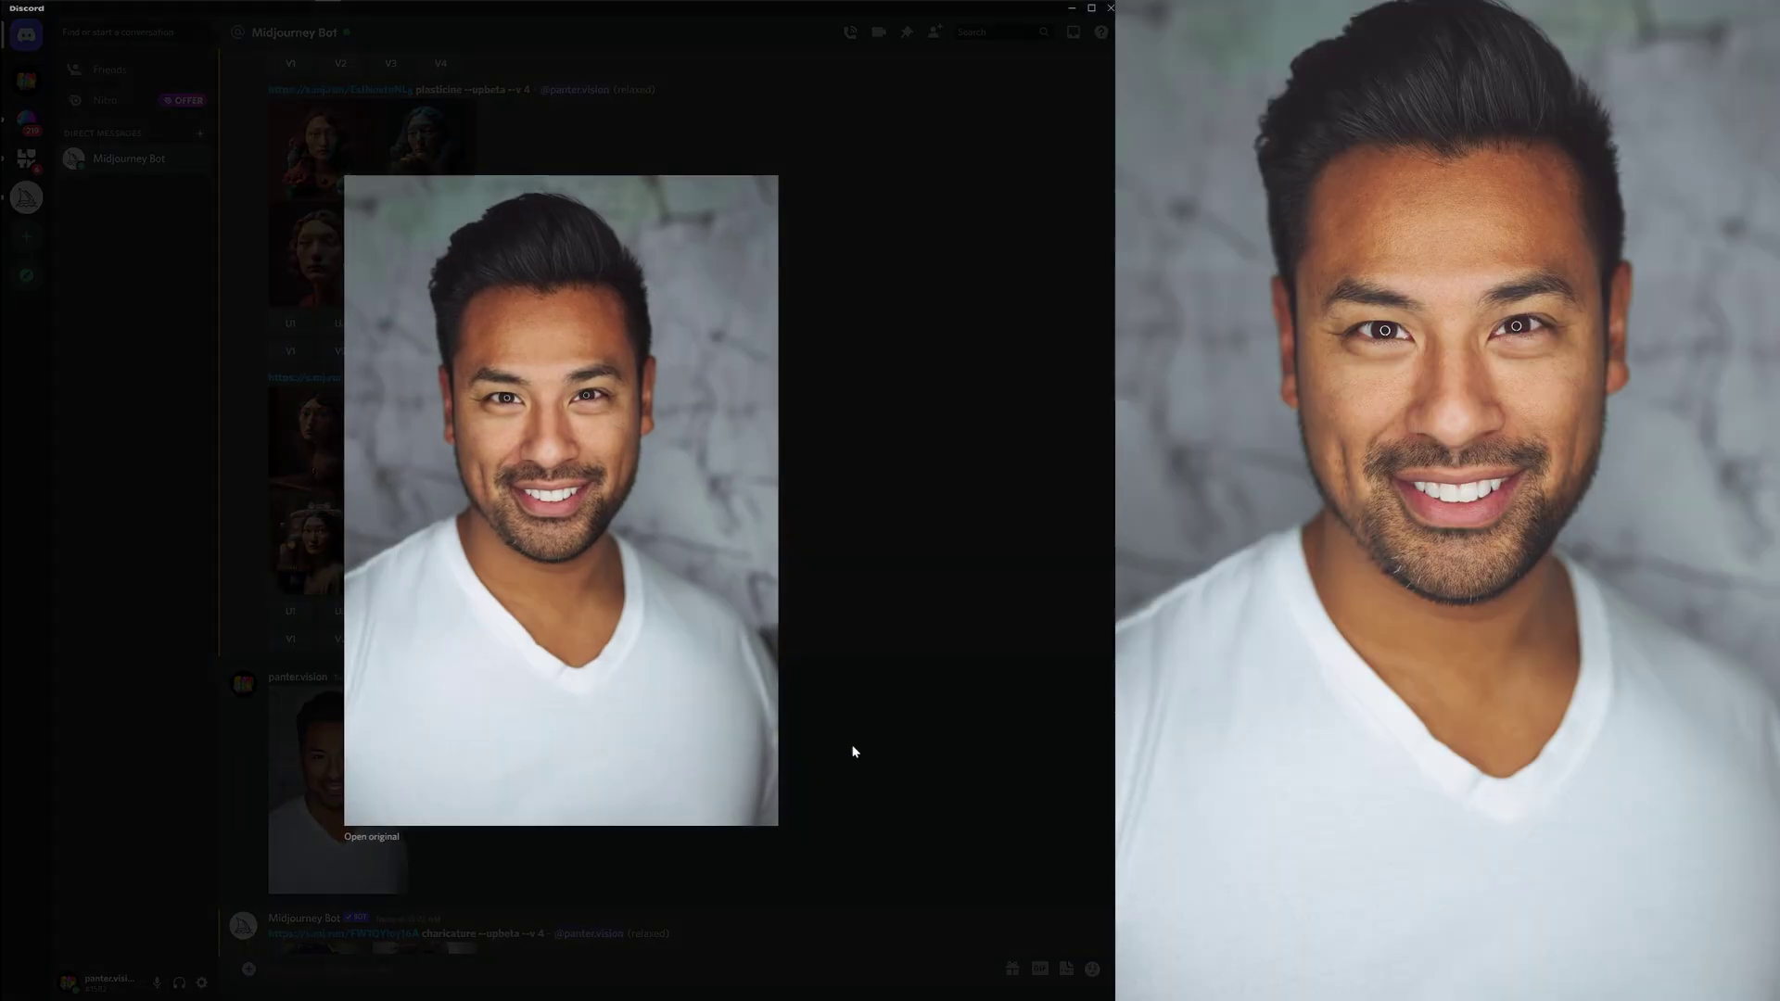
left_click(1008, 707)
scroll(787, 584, "down", 3)
left_click(393, 779)
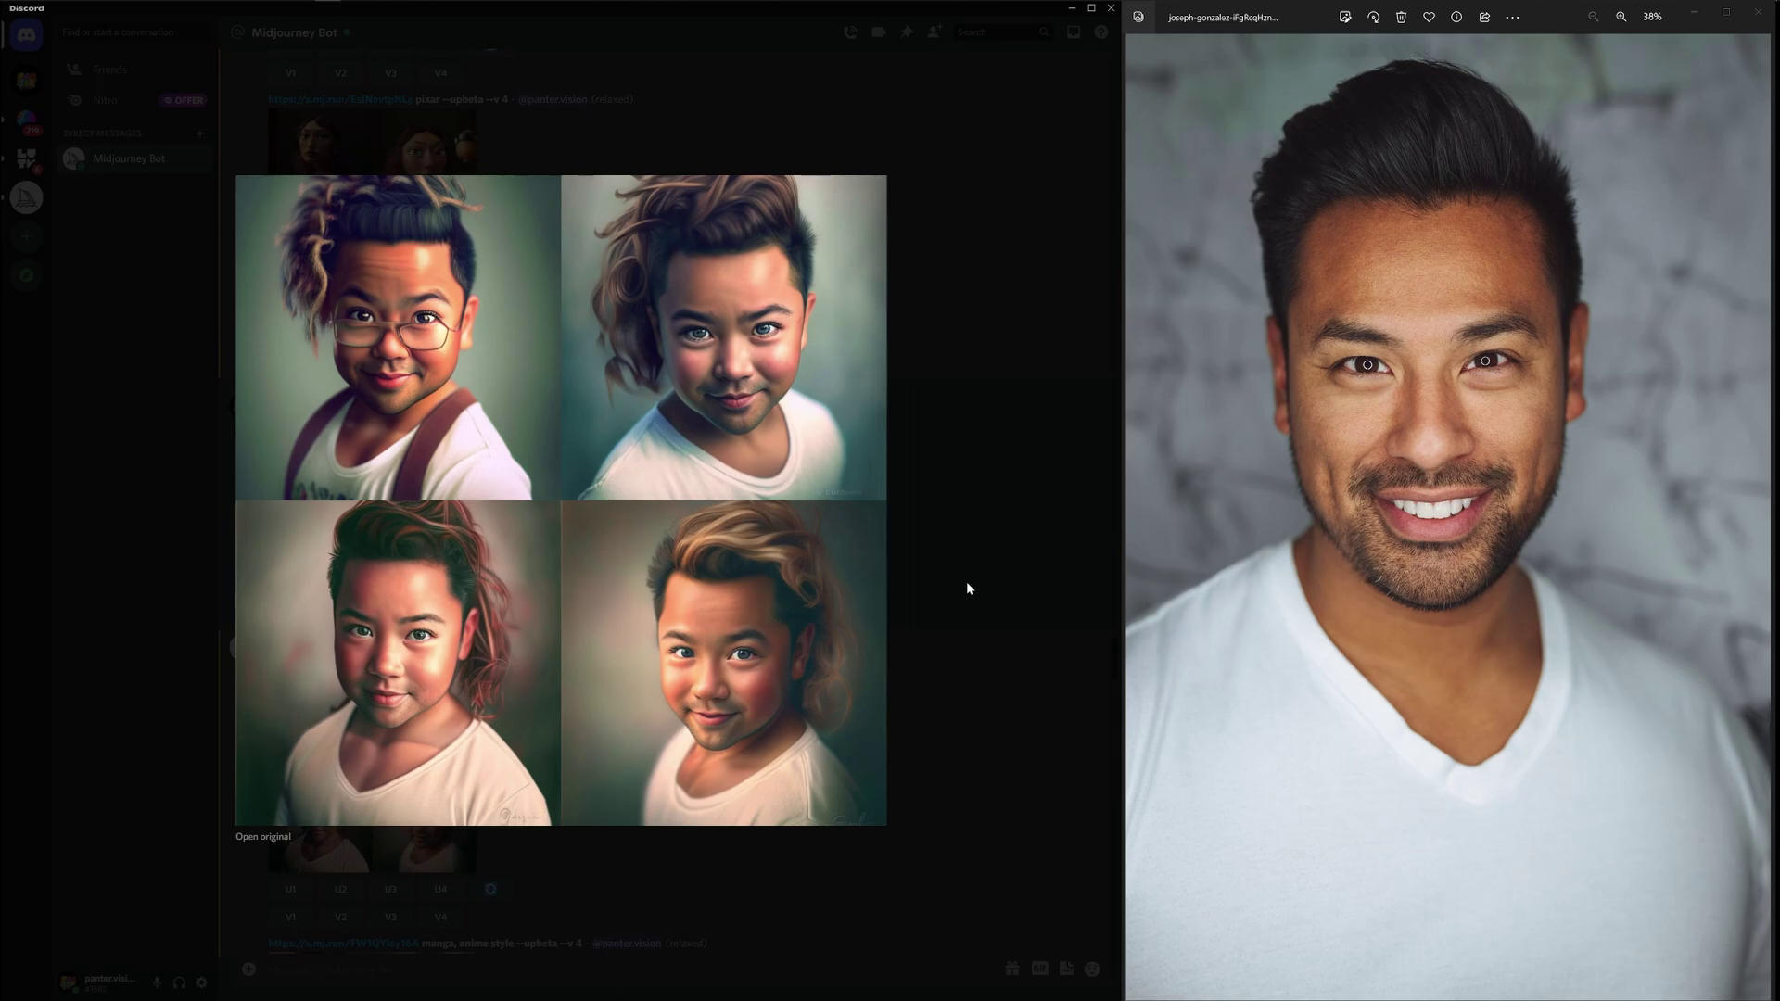
scroll(1402, 355, "up", 5)
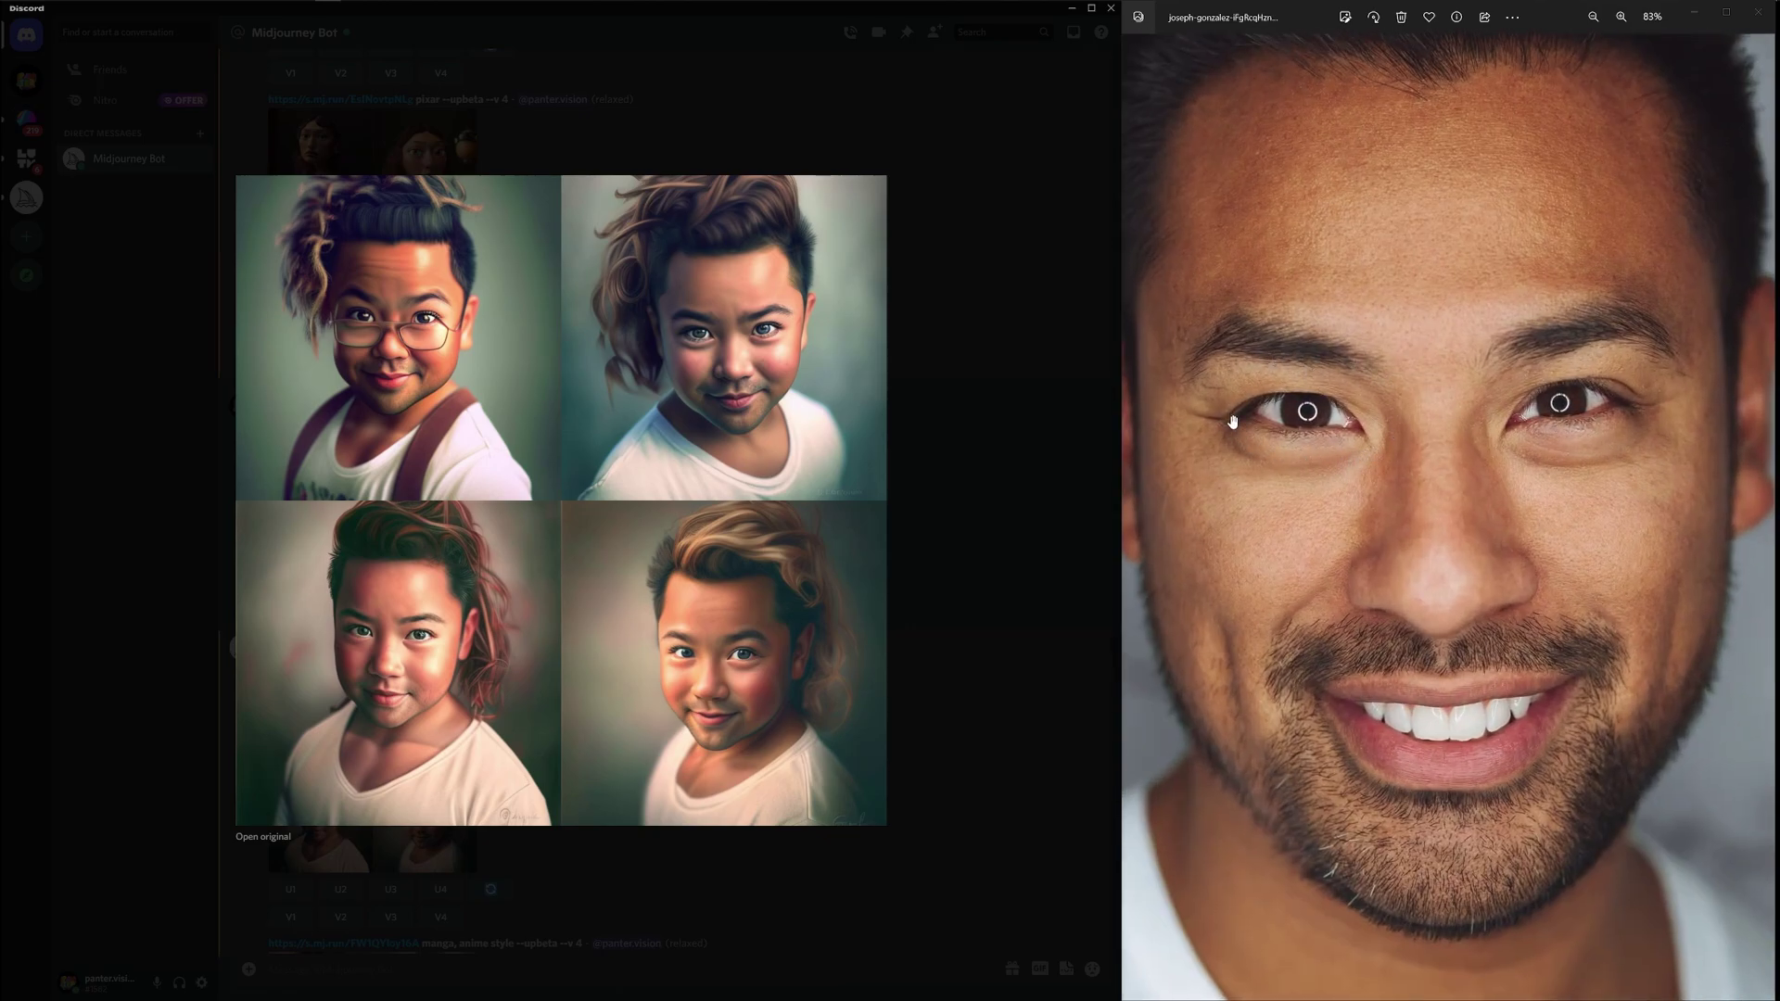
scroll(1335, 362, "up", 4)
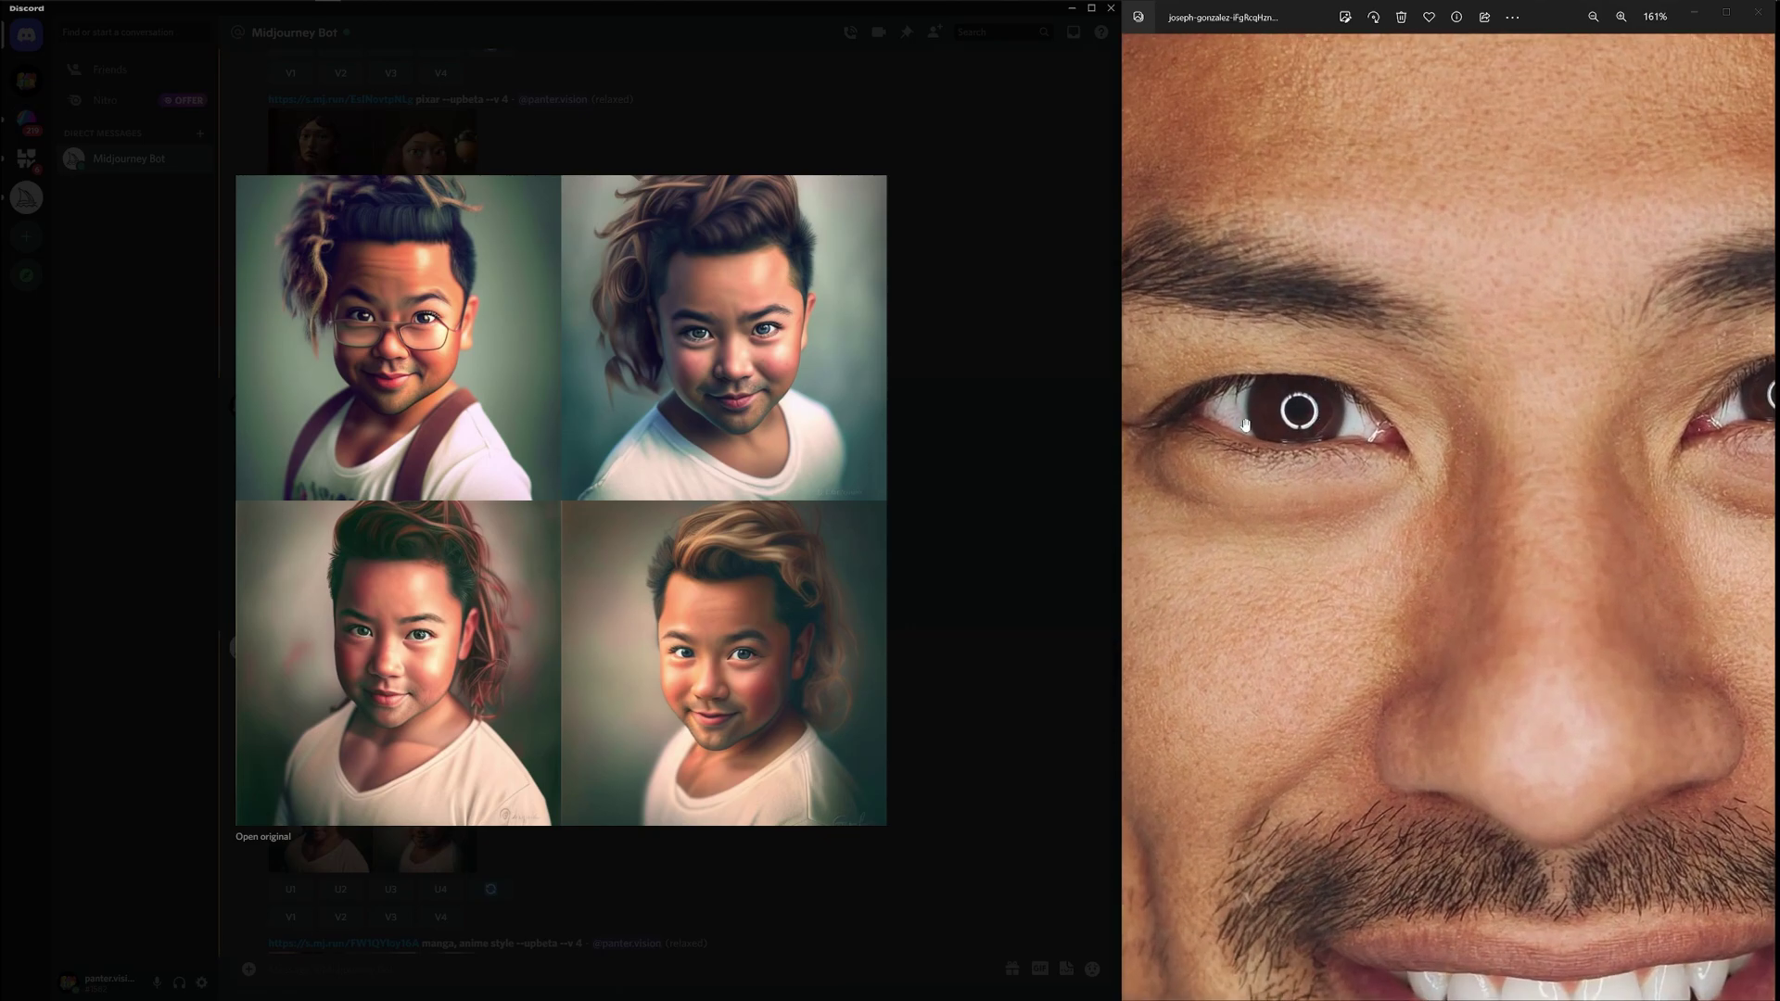
scroll(1338, 403, "down", 8)
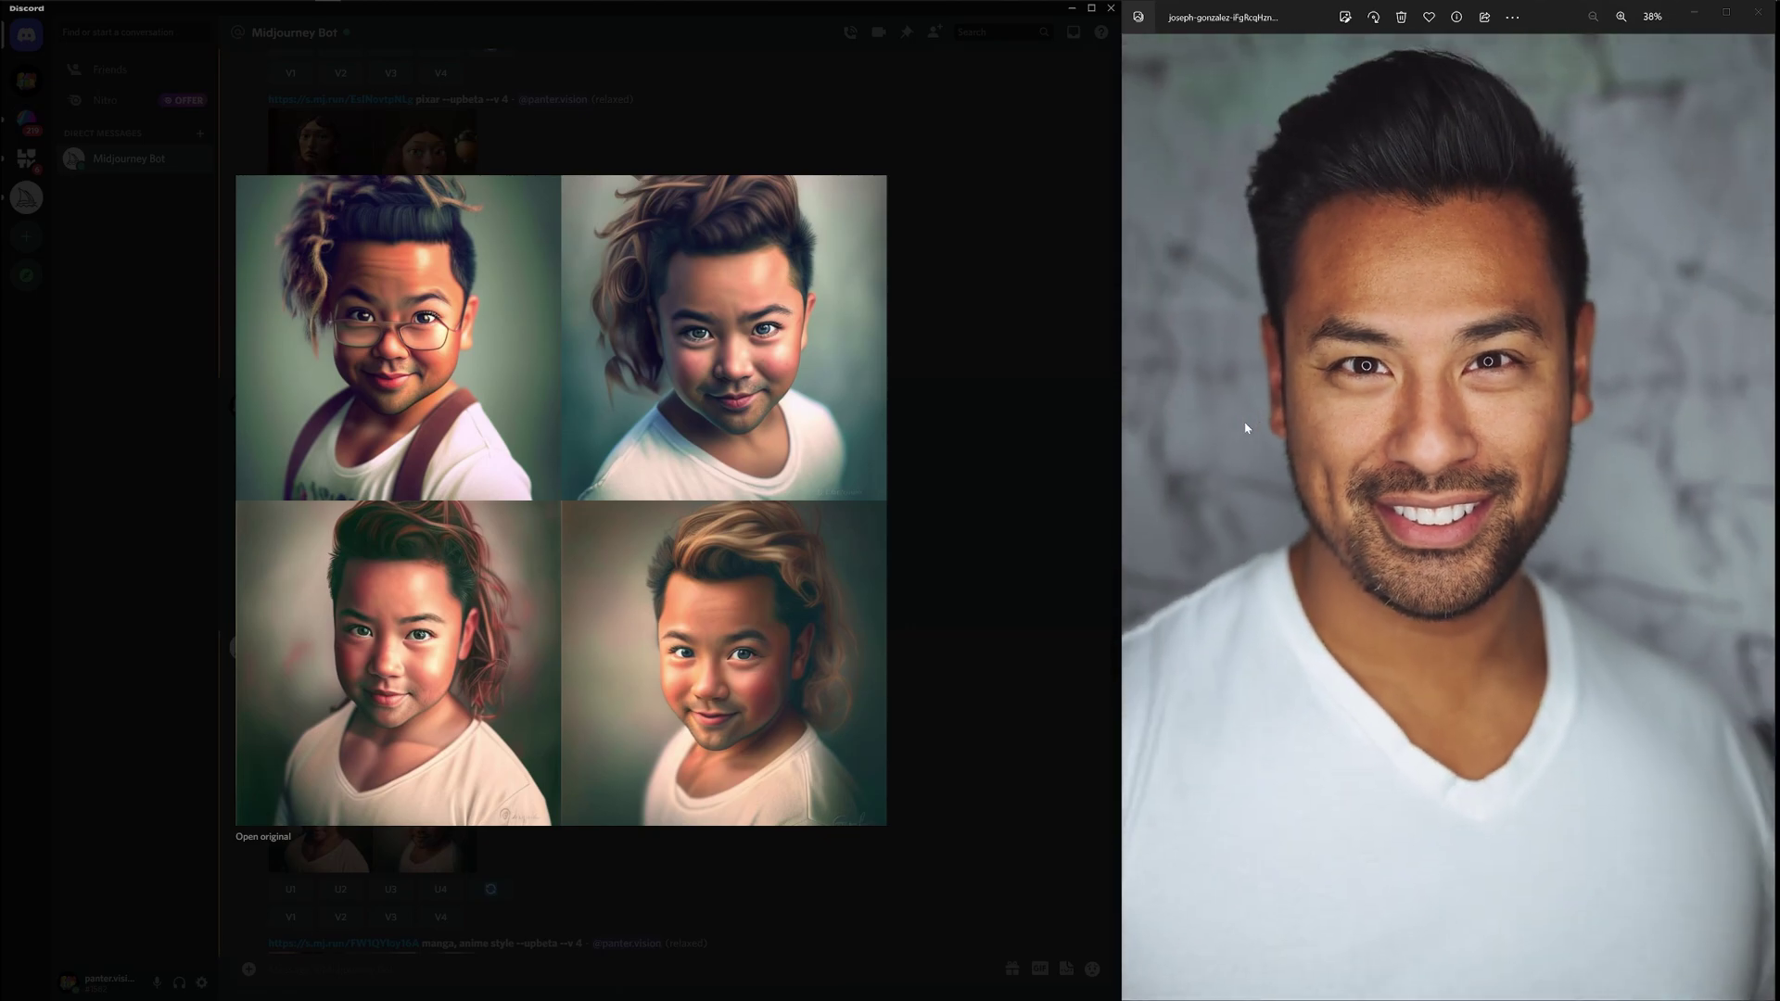
Enlarge and close the caricature, painting and line drawing style grids in turn.
left_click(936, 551)
left_click(422, 520)
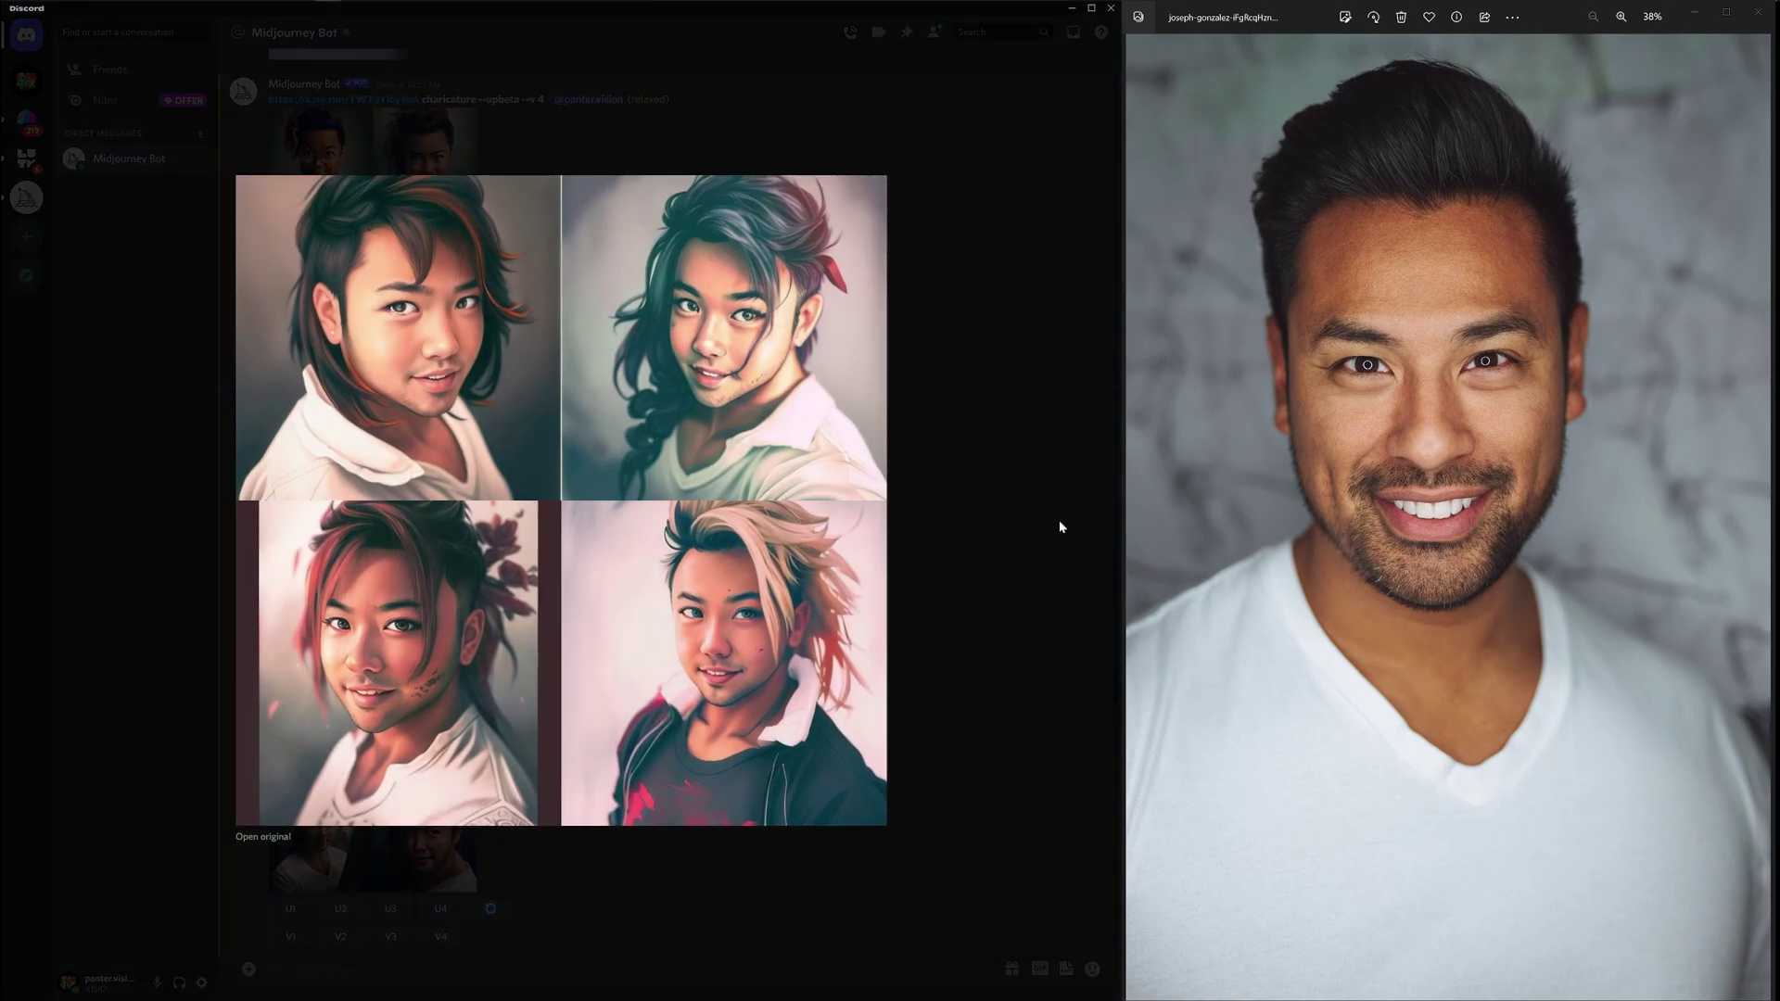
left_click(1059, 527)
left_click(472, 610)
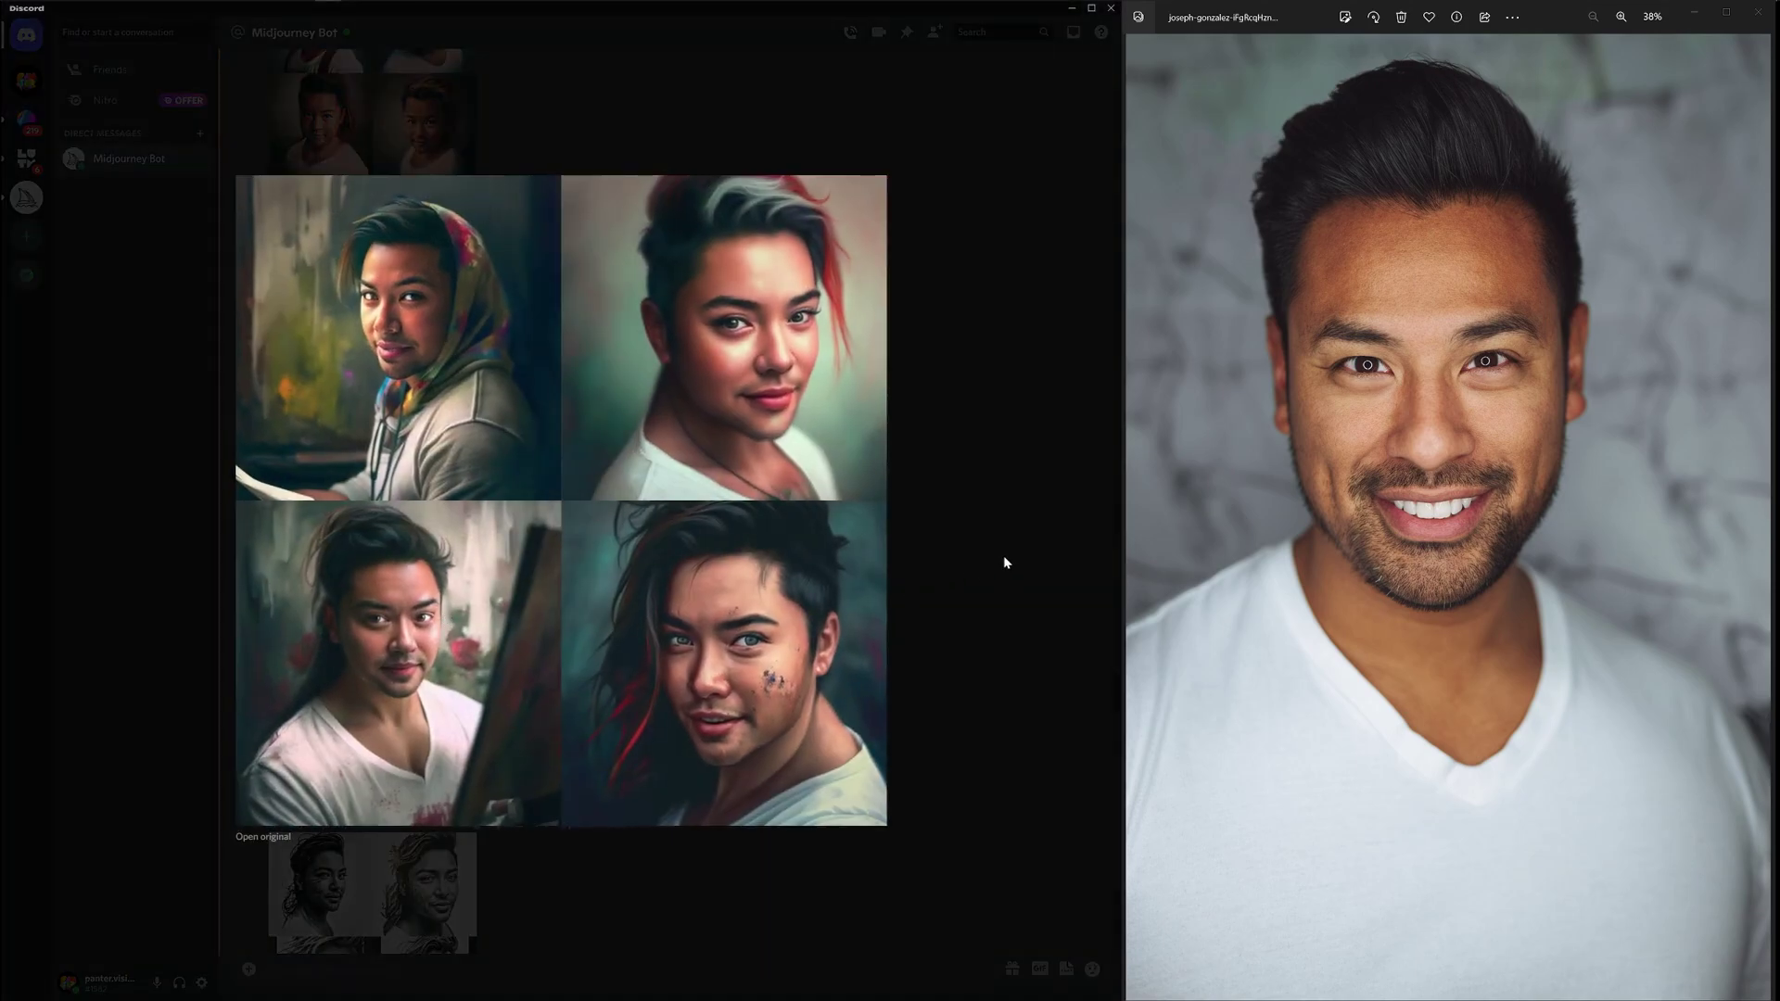
left_click(1004, 562)
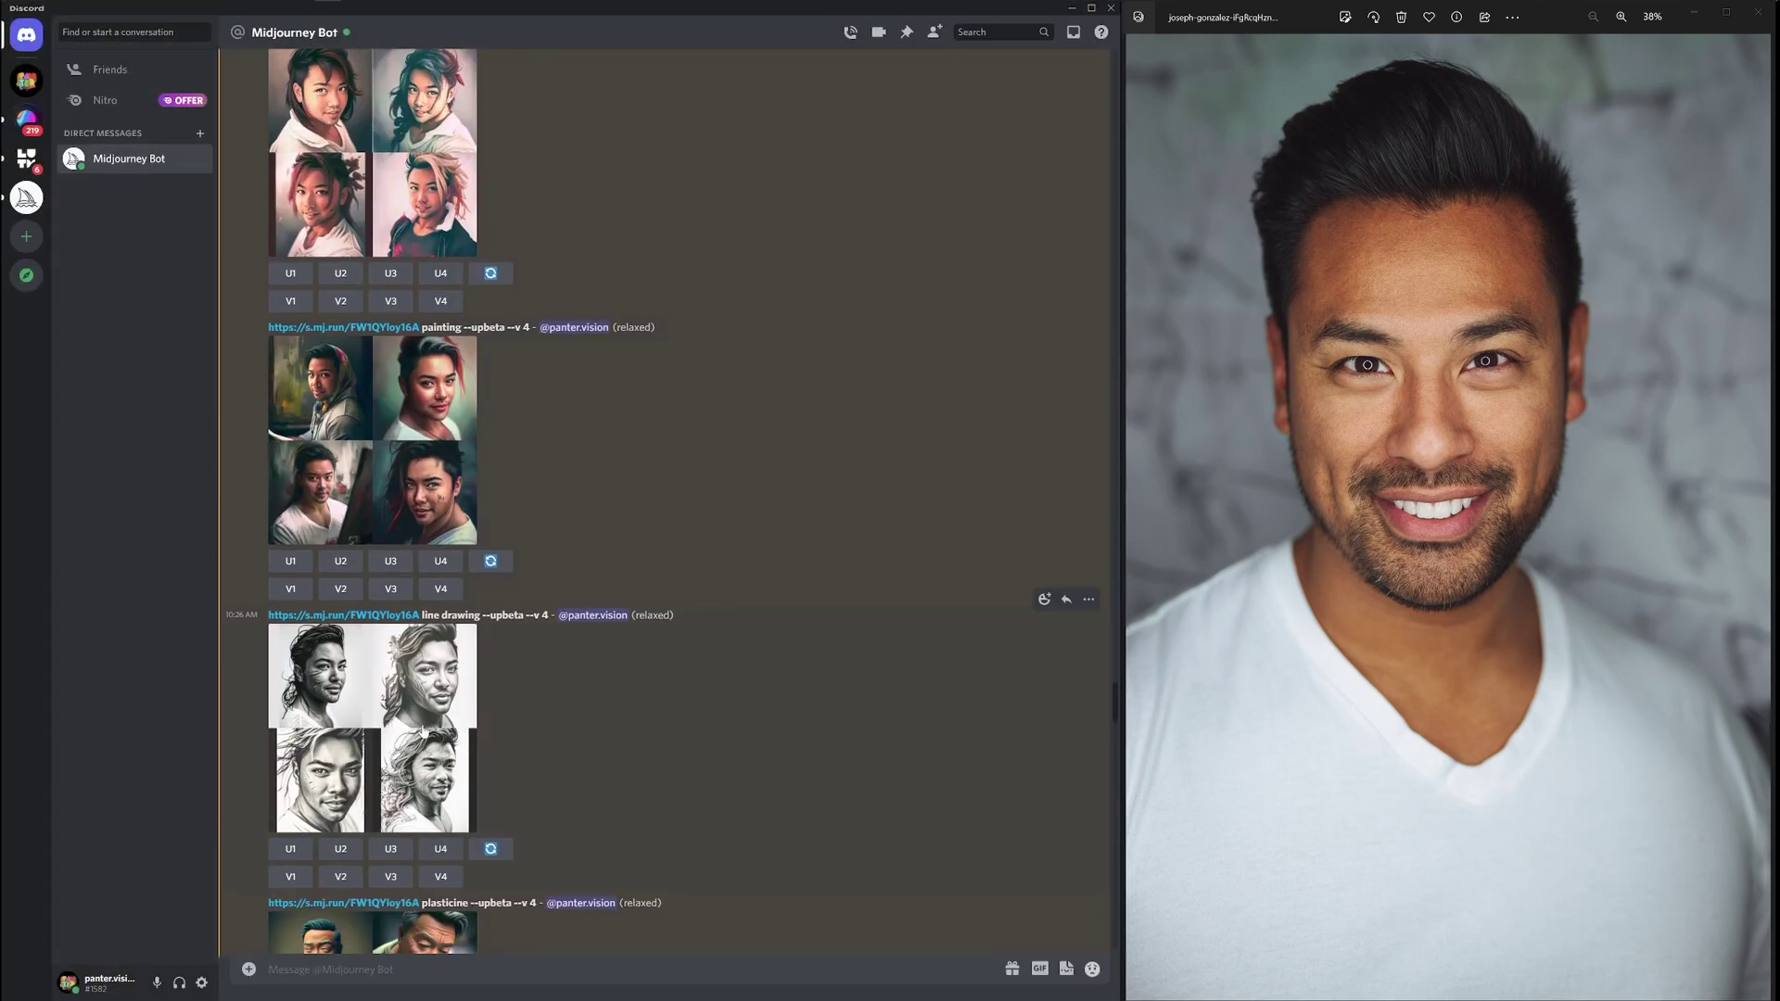
left_click(436, 741)
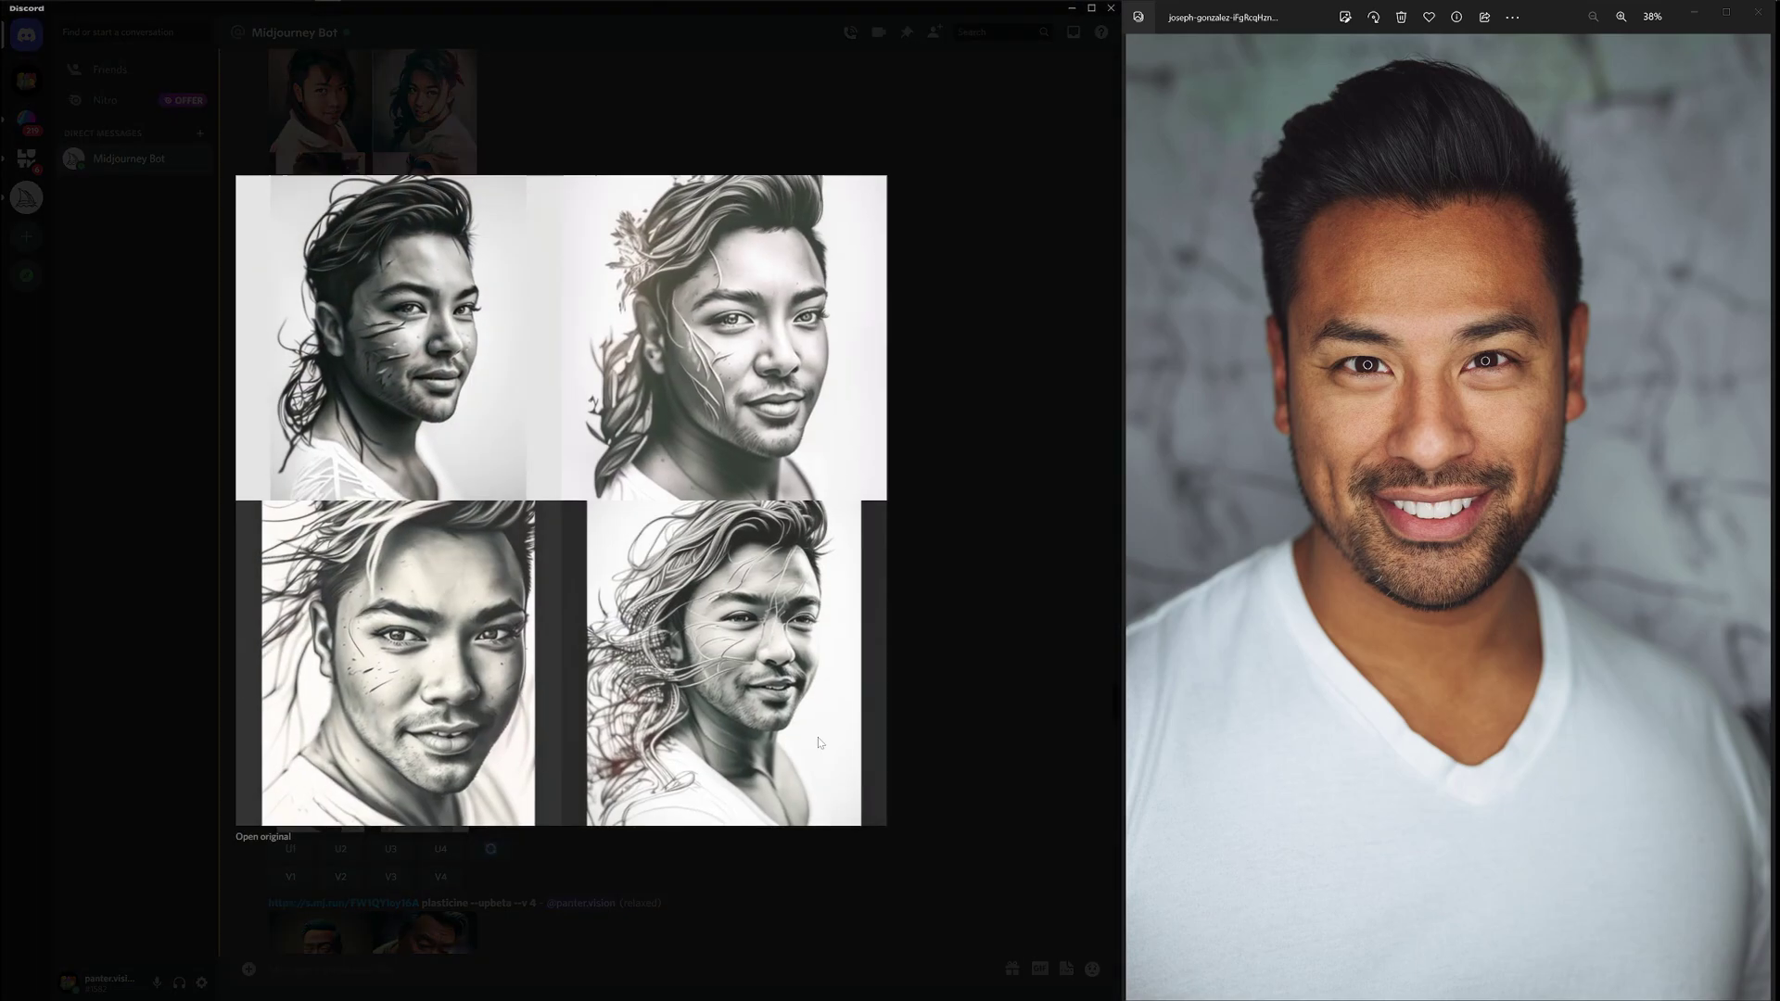
left_click(936, 745)
Enlarge and close the plasticine, Pixar and aged-portrait grids, then enlarge the comic book grid.
left_click(458, 703)
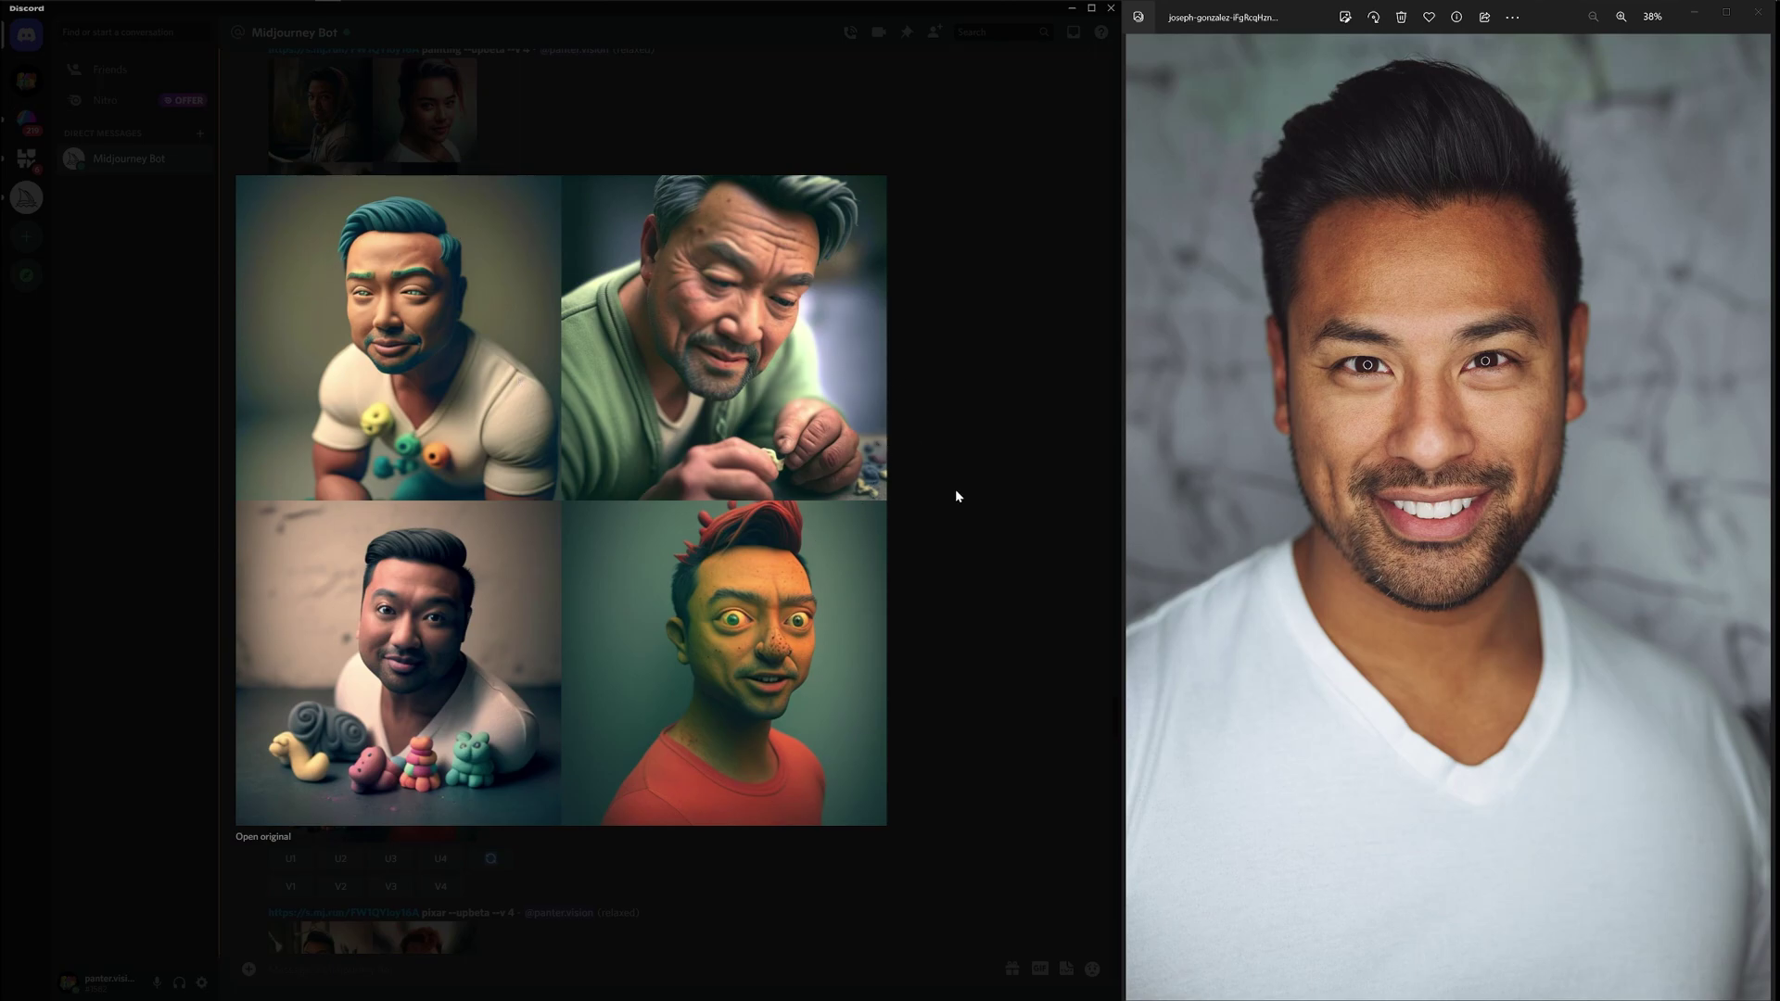
left_click(927, 705)
left_click(445, 769)
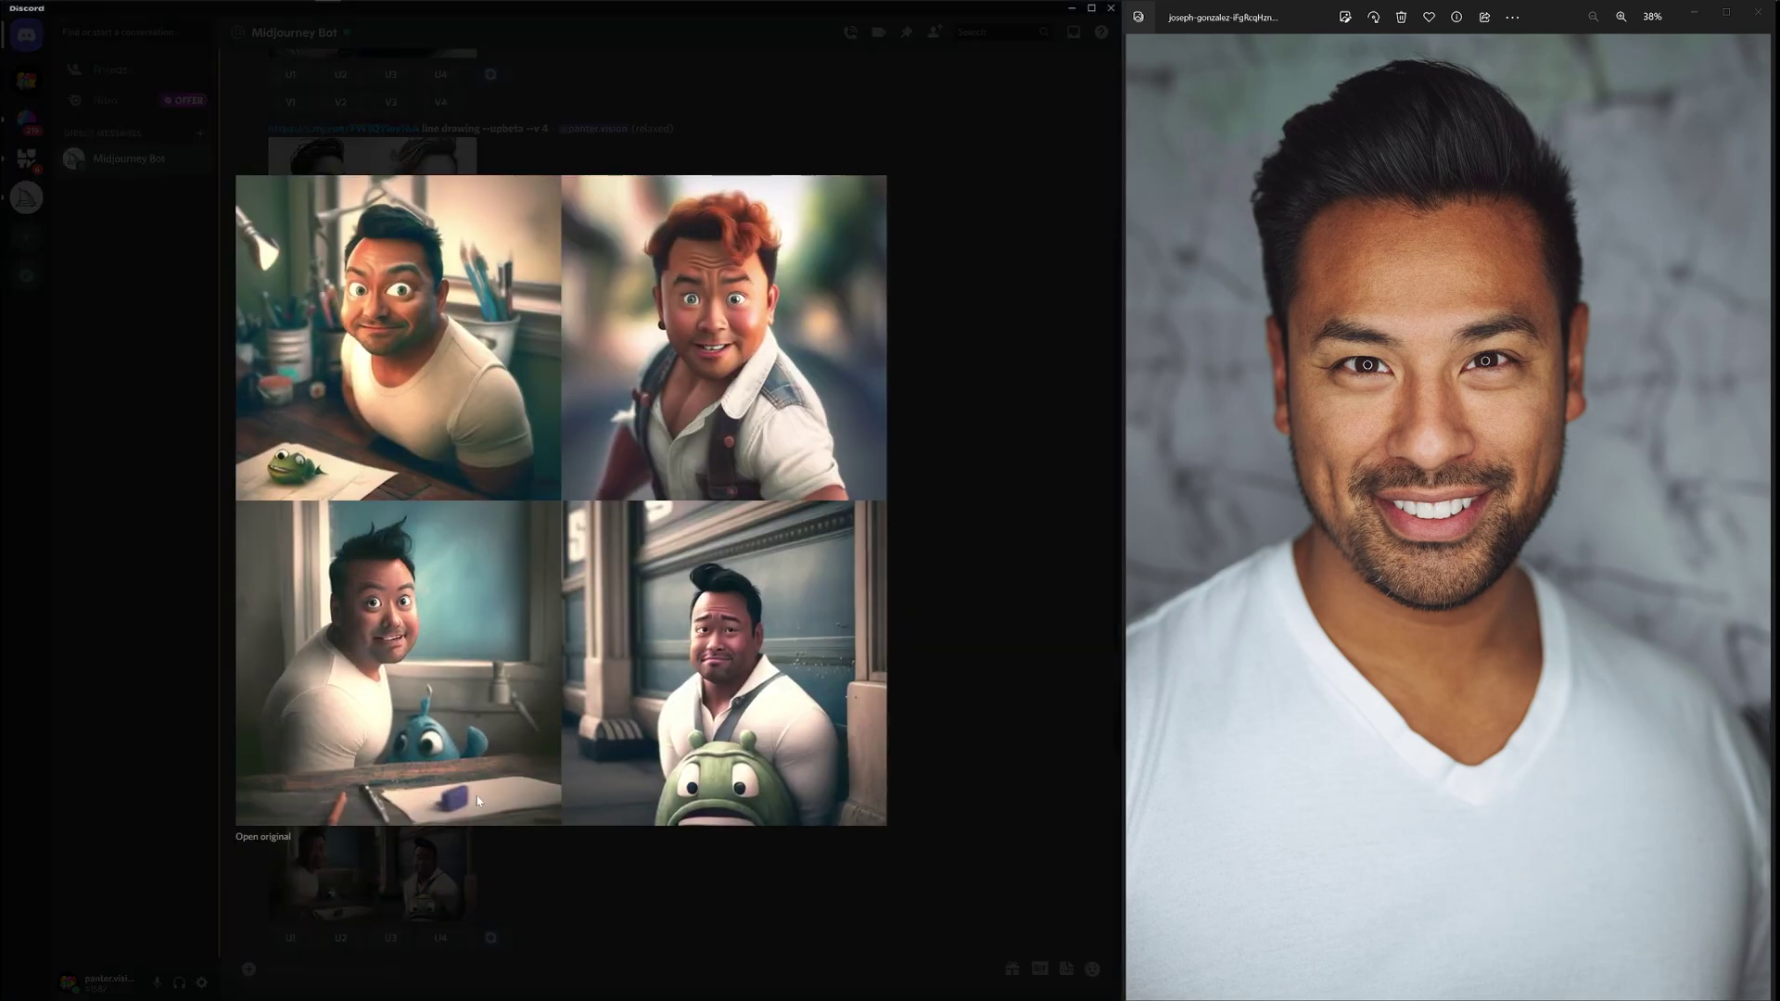
left_click(1014, 632)
left_click(356, 876)
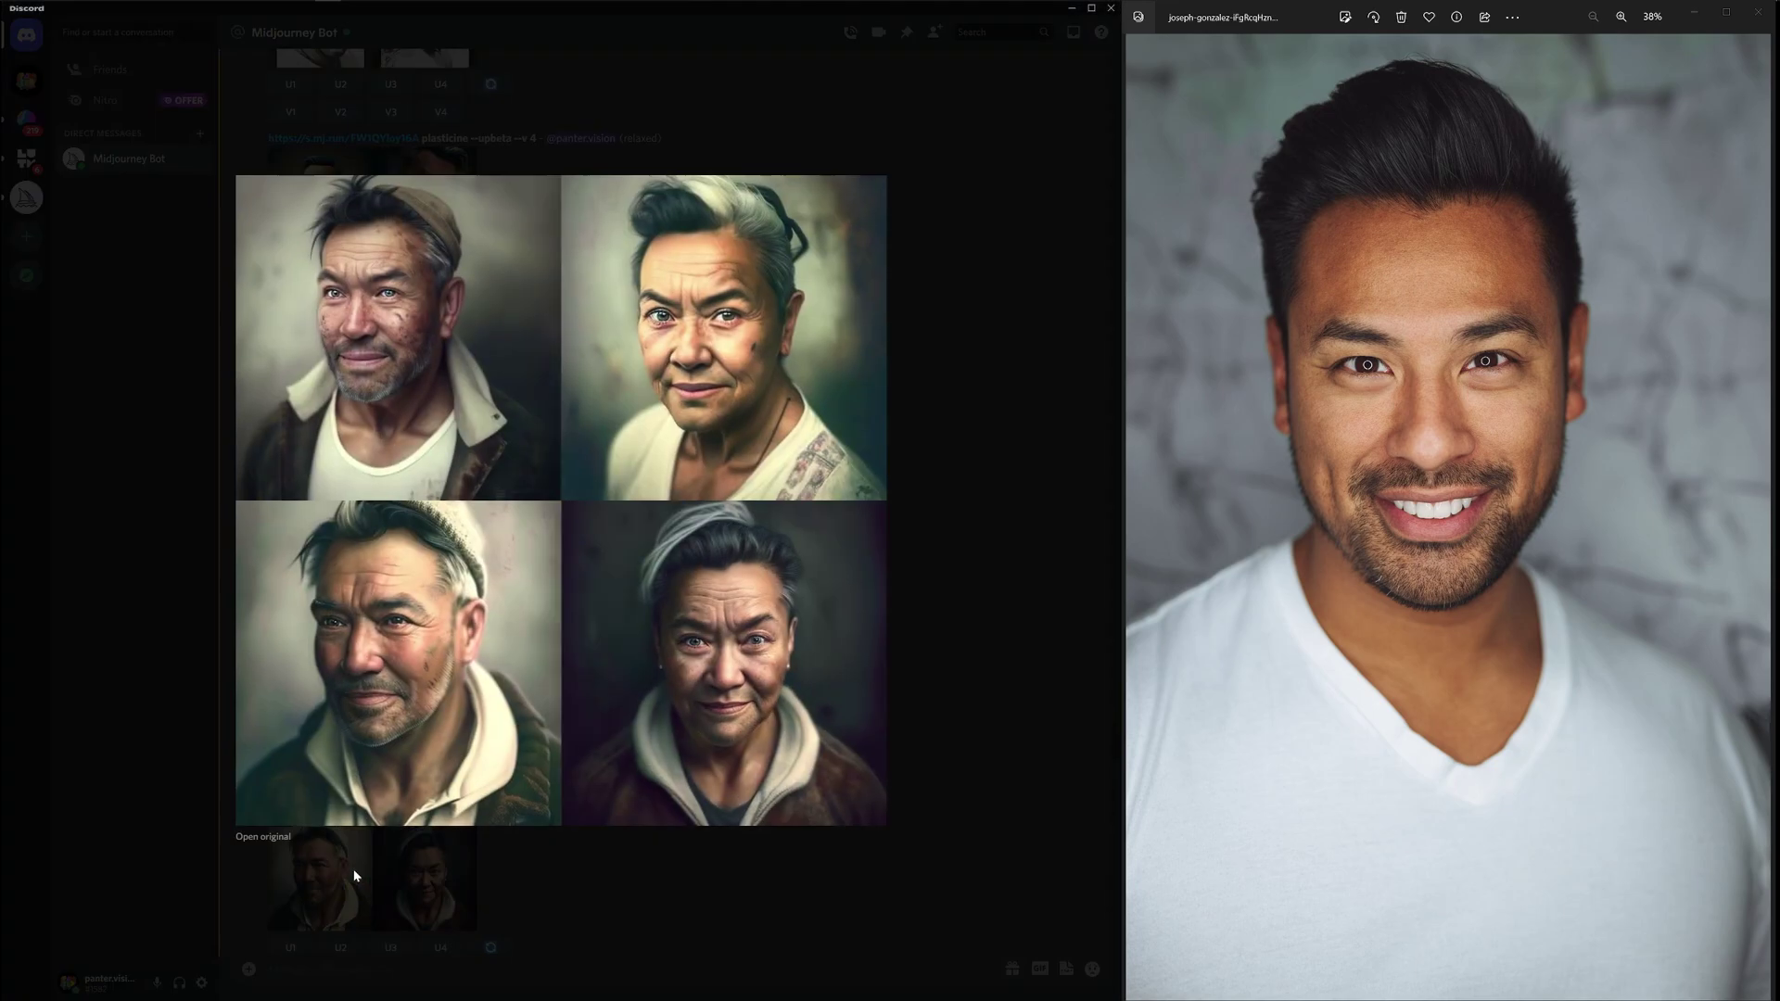
left_click(918, 860)
left_click_drag(422, 681, 501, 681)
left_click(423, 793)
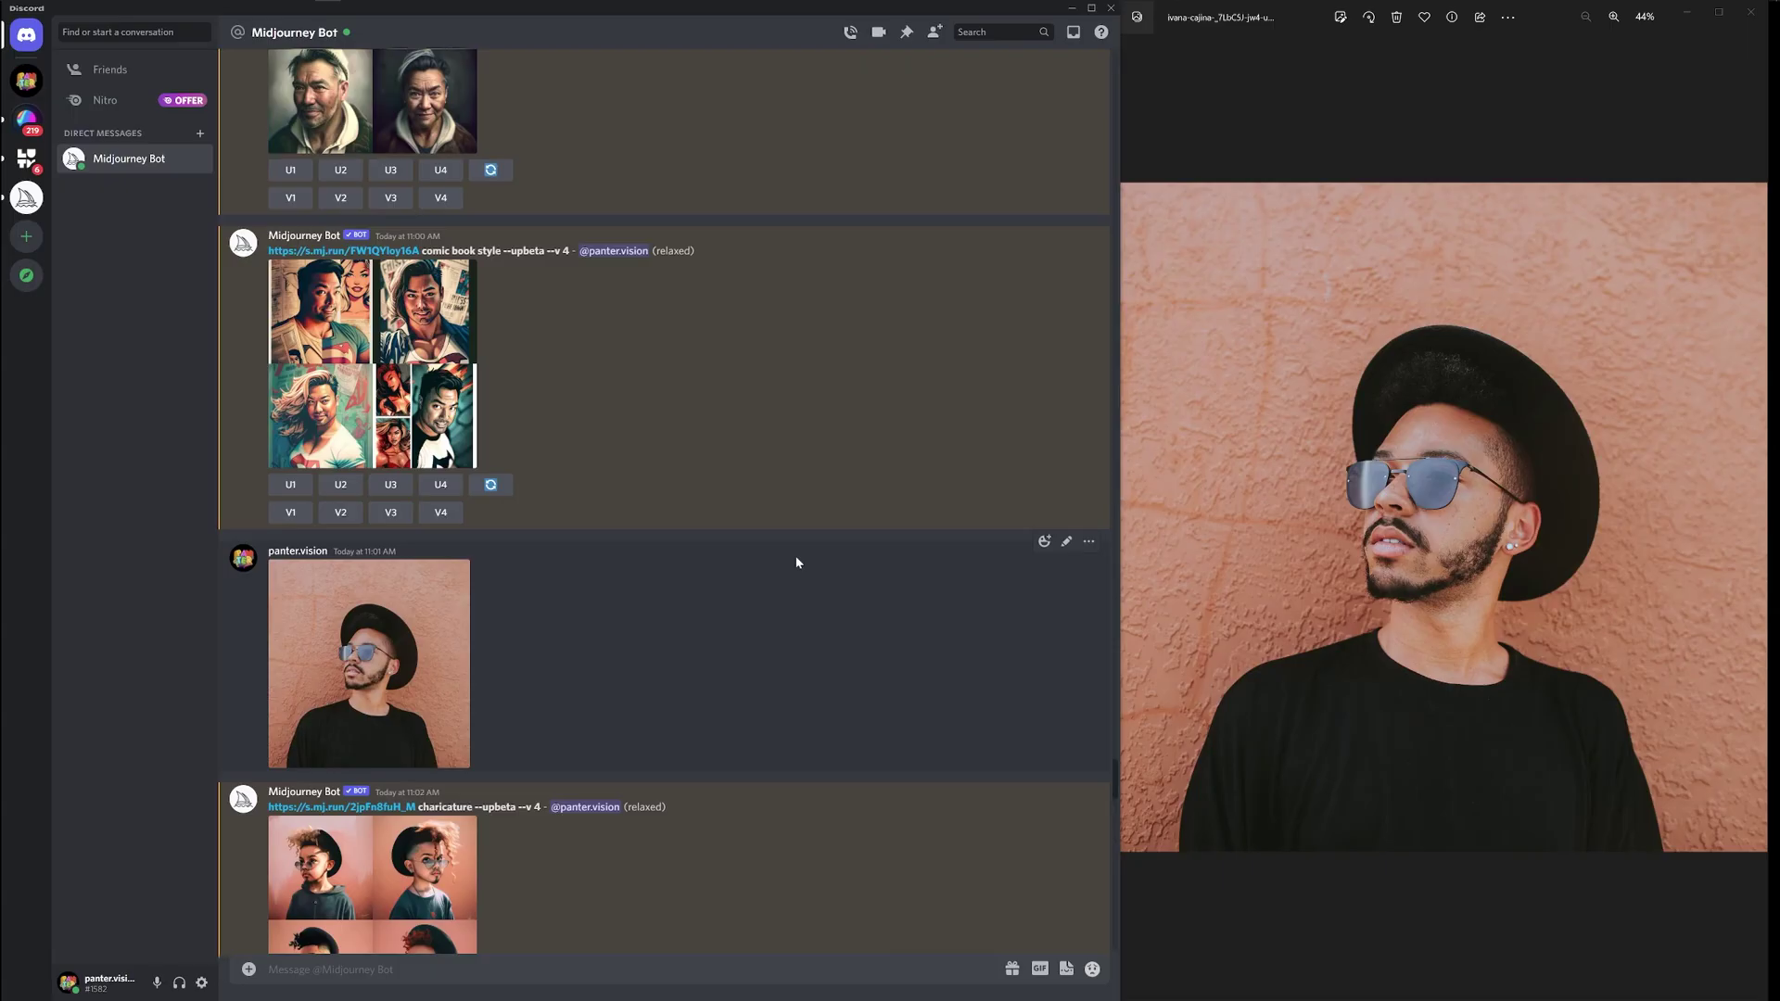
Enlarge the hat portrait's caricature, anime and painting grids in turn, then its black-and-white sketch grid.
scroll(795, 555, "down", 5)
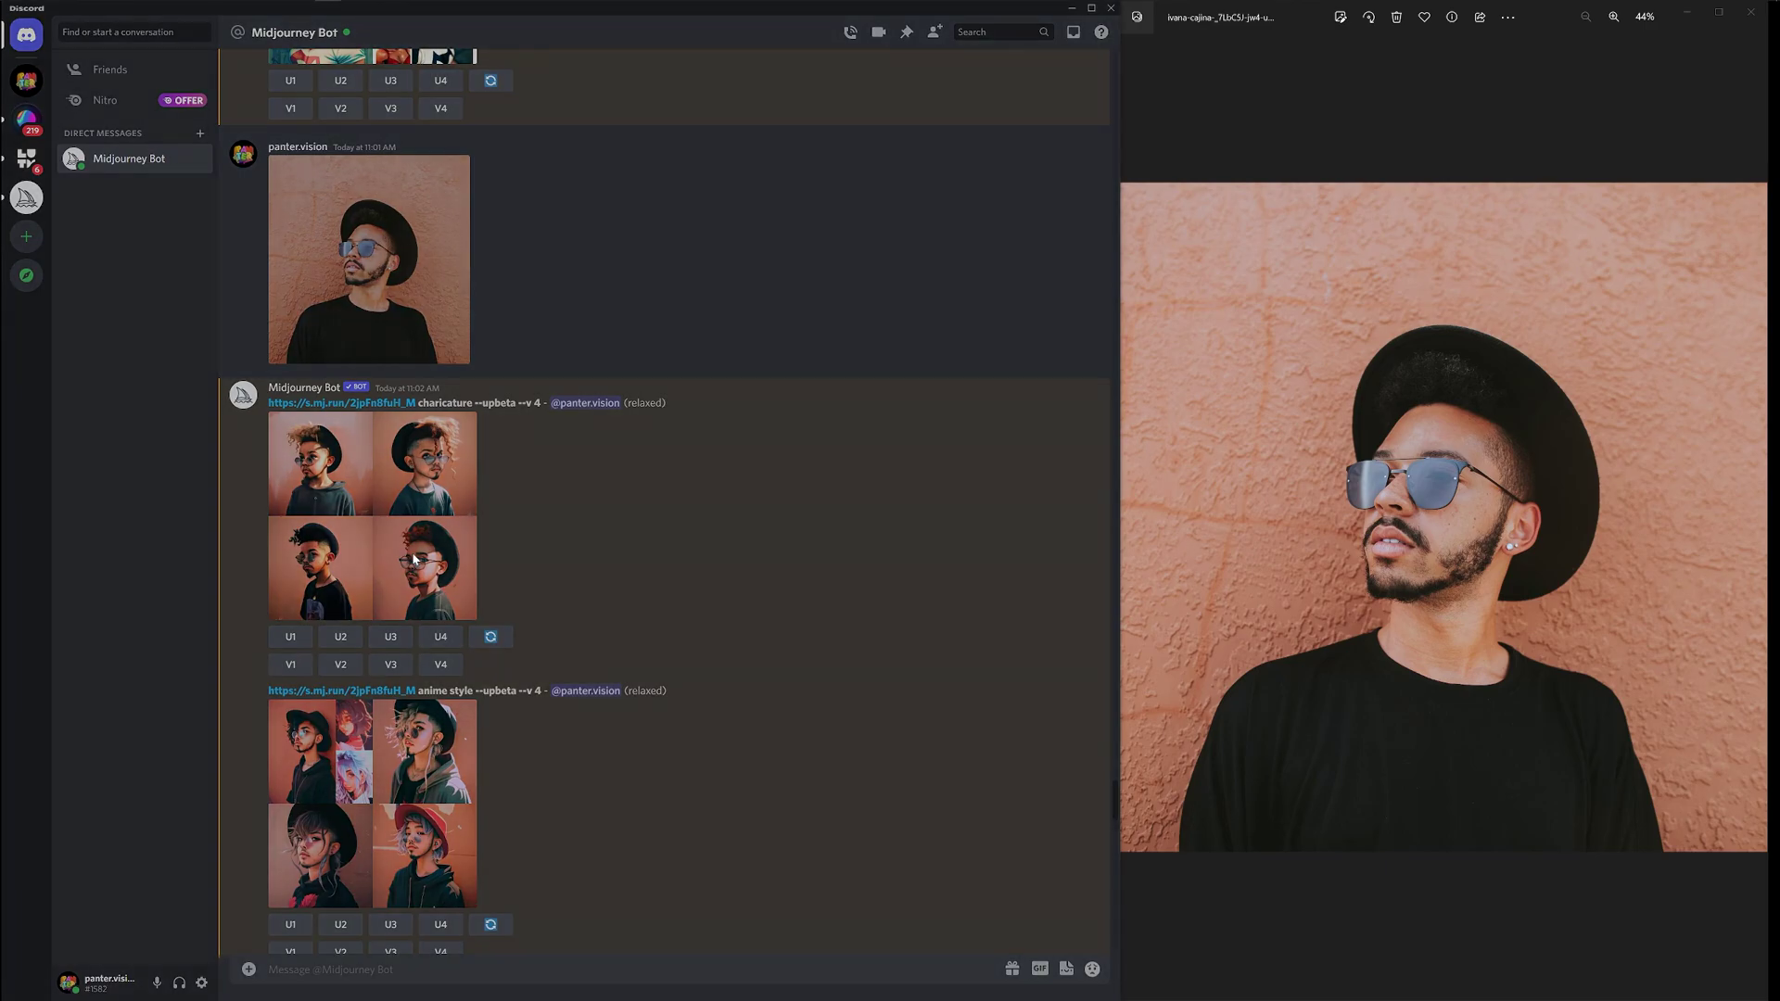
left_click(413, 560)
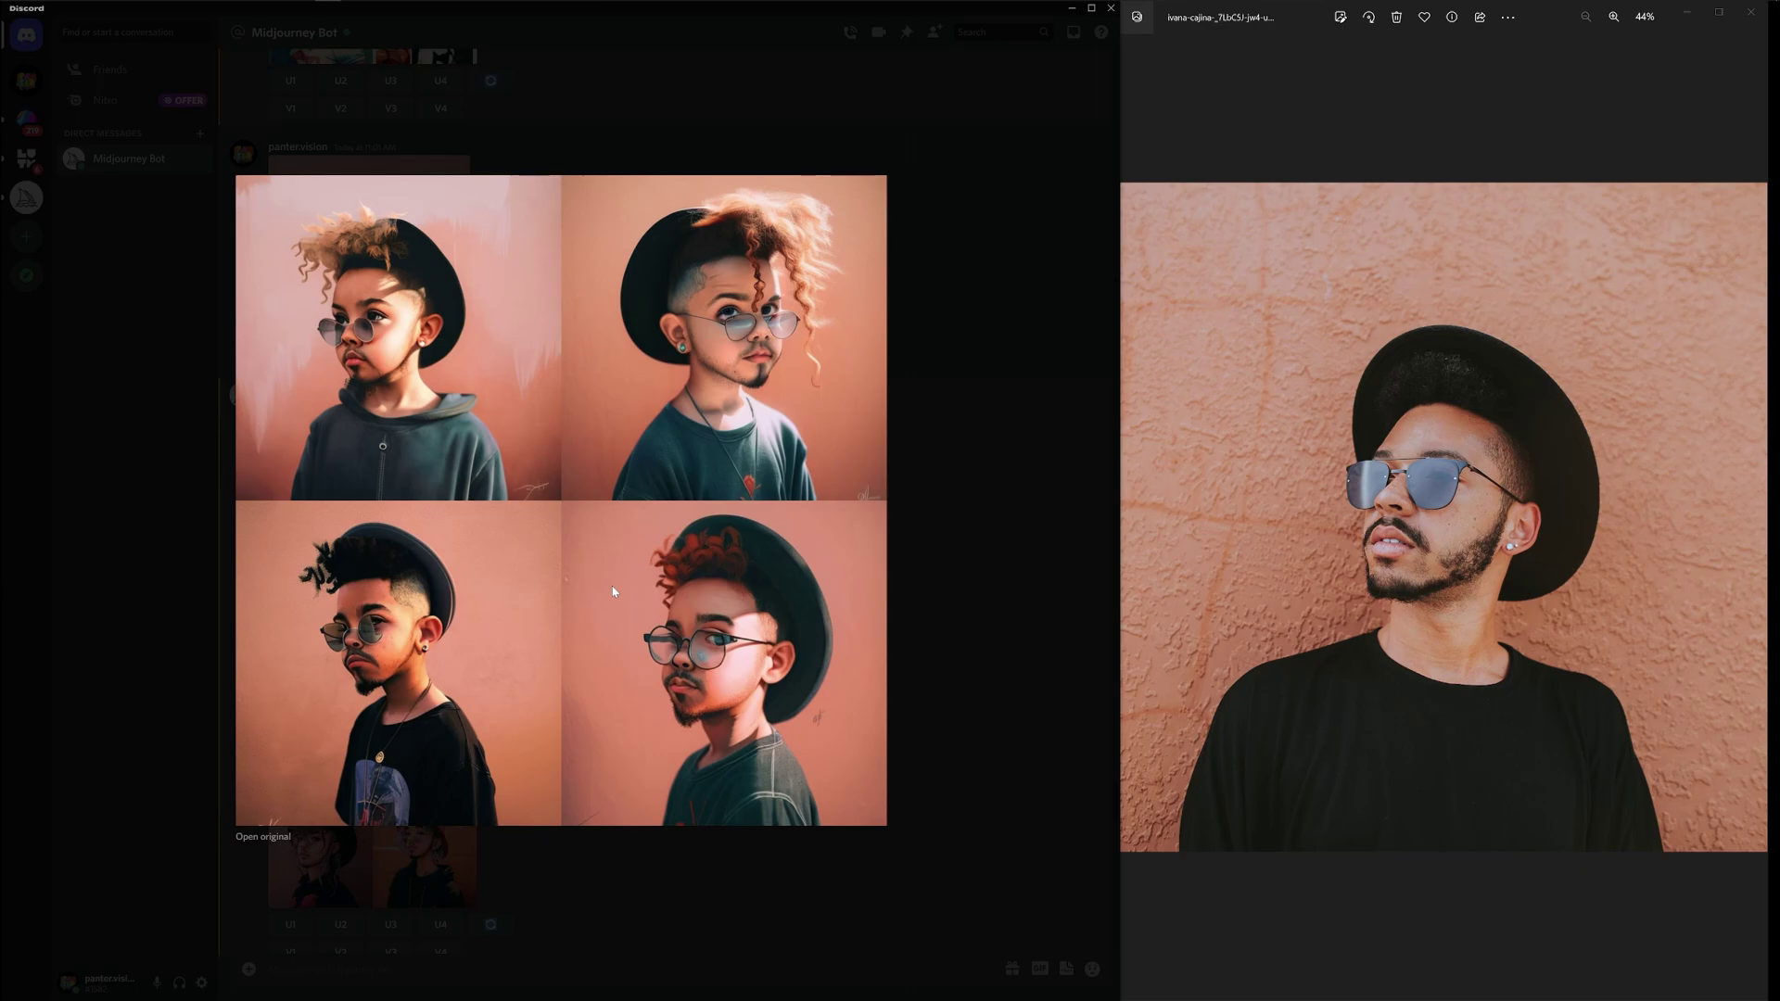
left_click(934, 601)
scroll(819, 580, "down", 1)
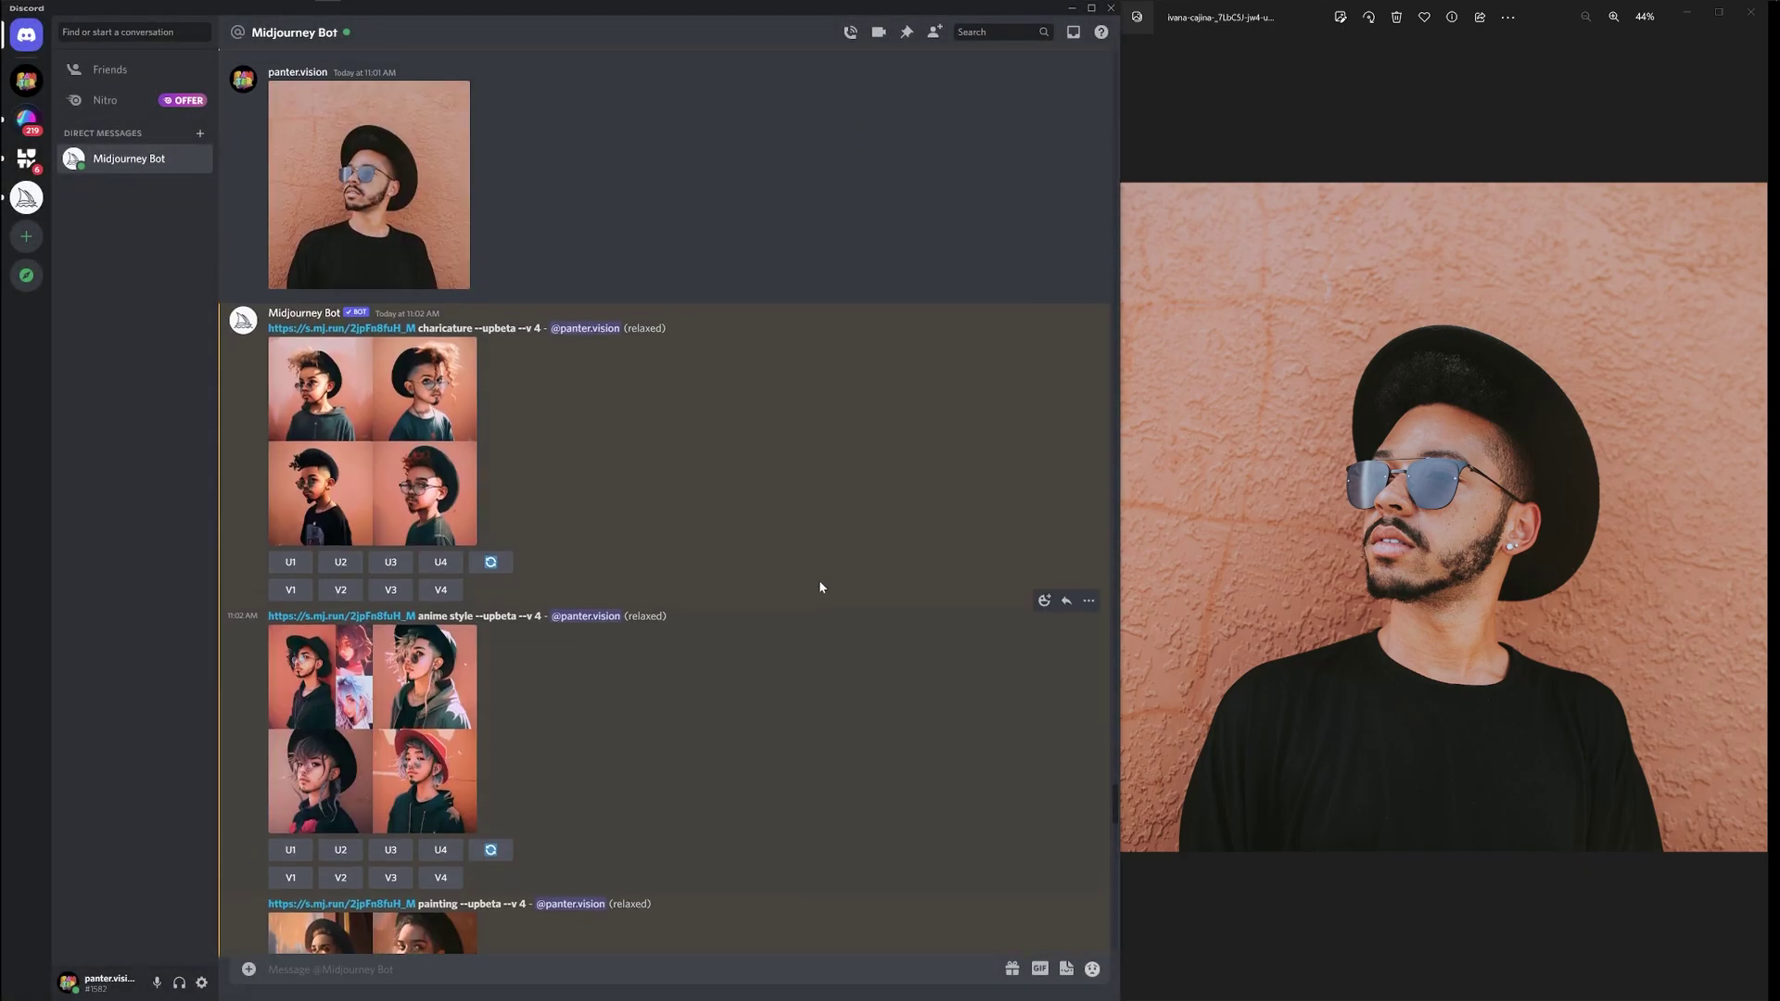
left_click(421, 678)
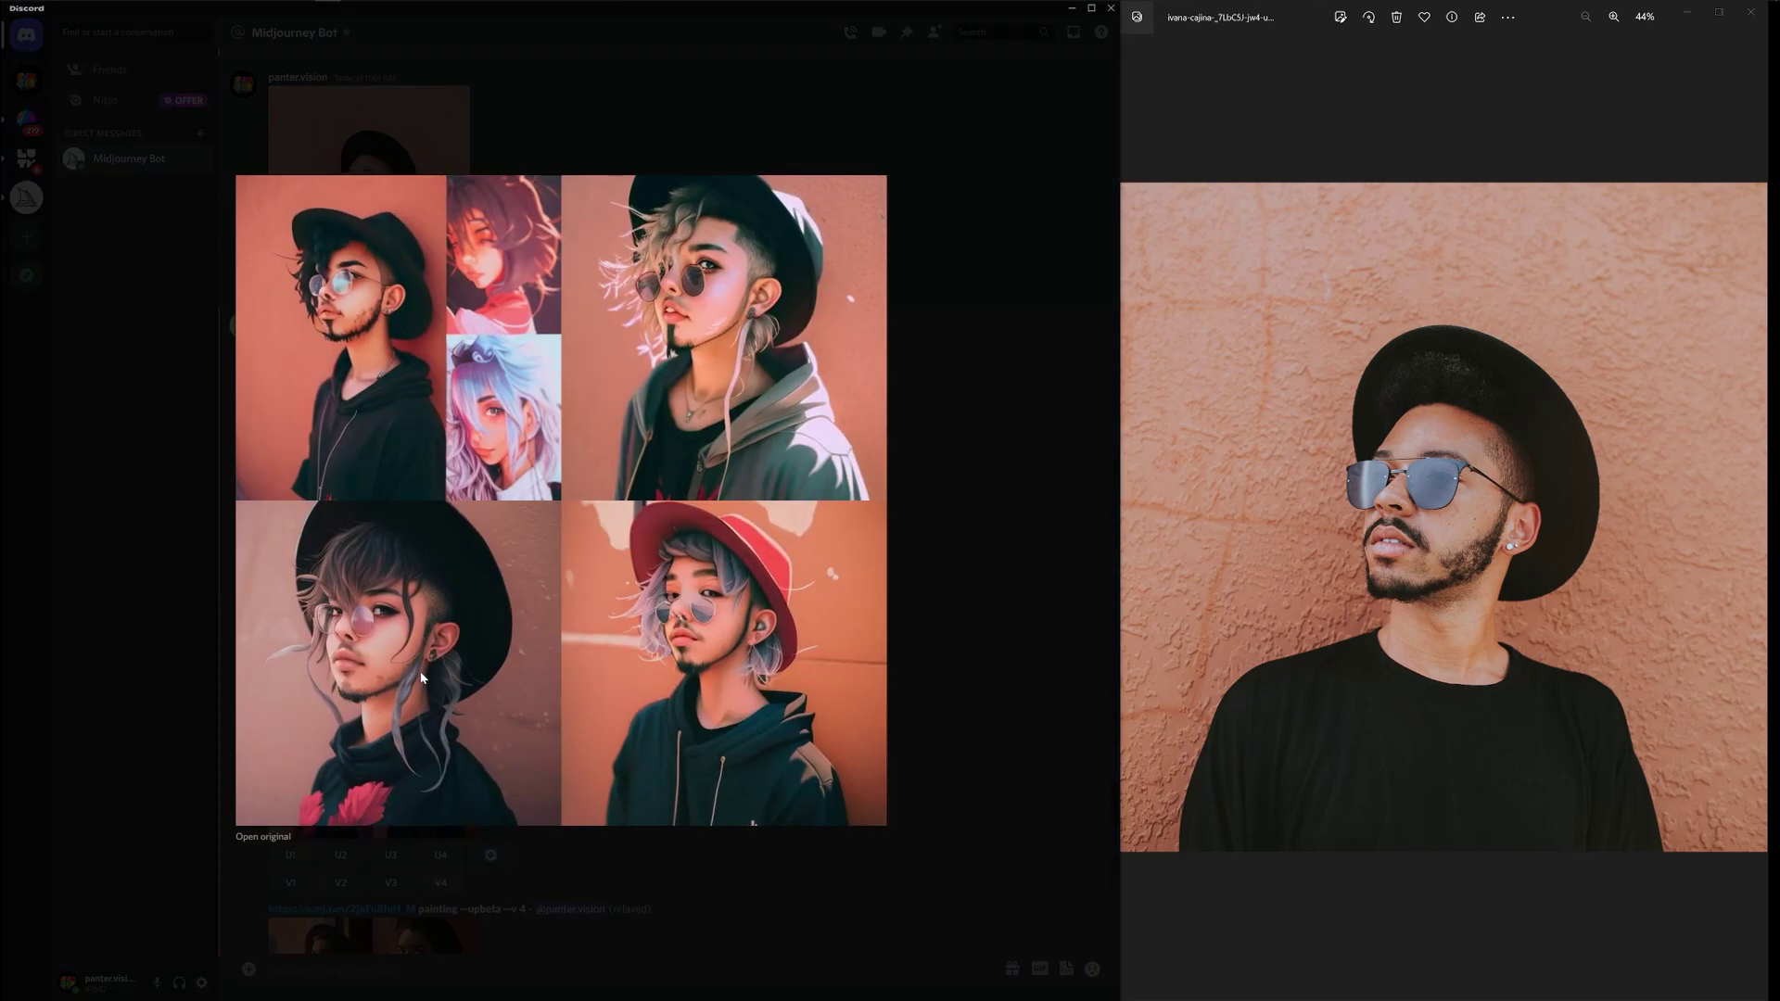
left_click(946, 631)
left_click(371, 770)
left_click(949, 683)
scroll(649, 556, "down", 2)
left_click(371, 751)
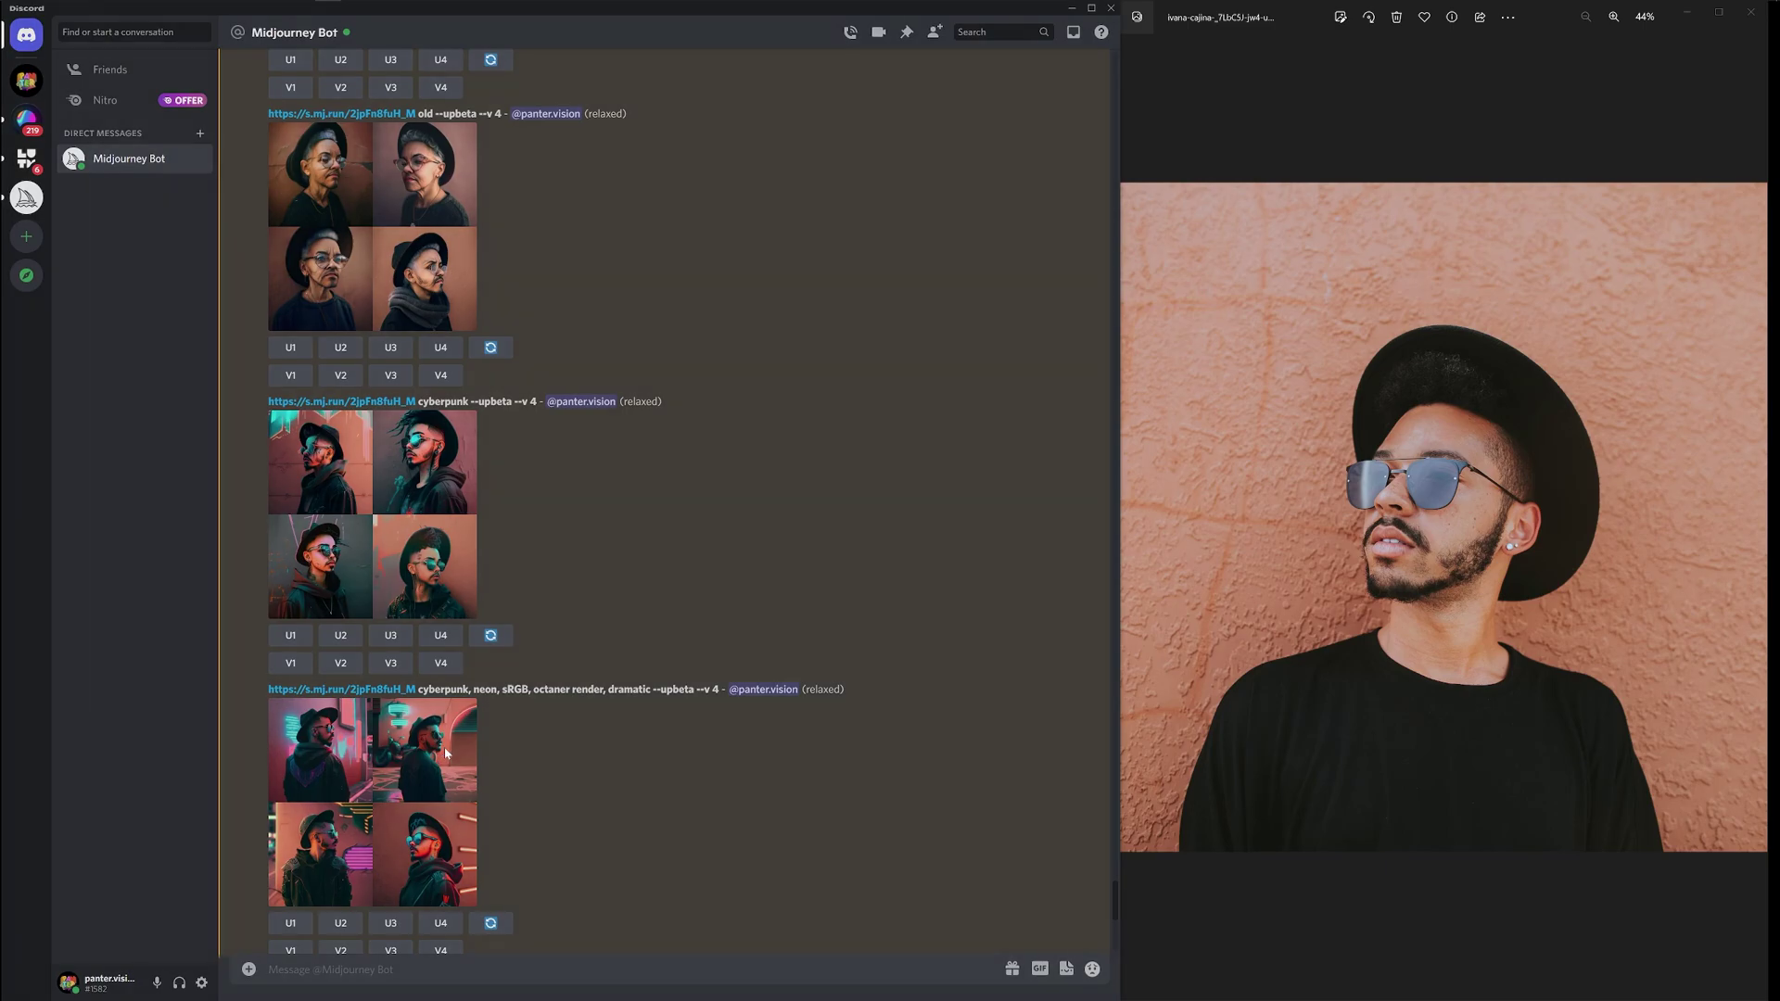
Enlarge and close the neon cyberpunk grid, then enlarge the comic book style grid.
left_click(445, 753)
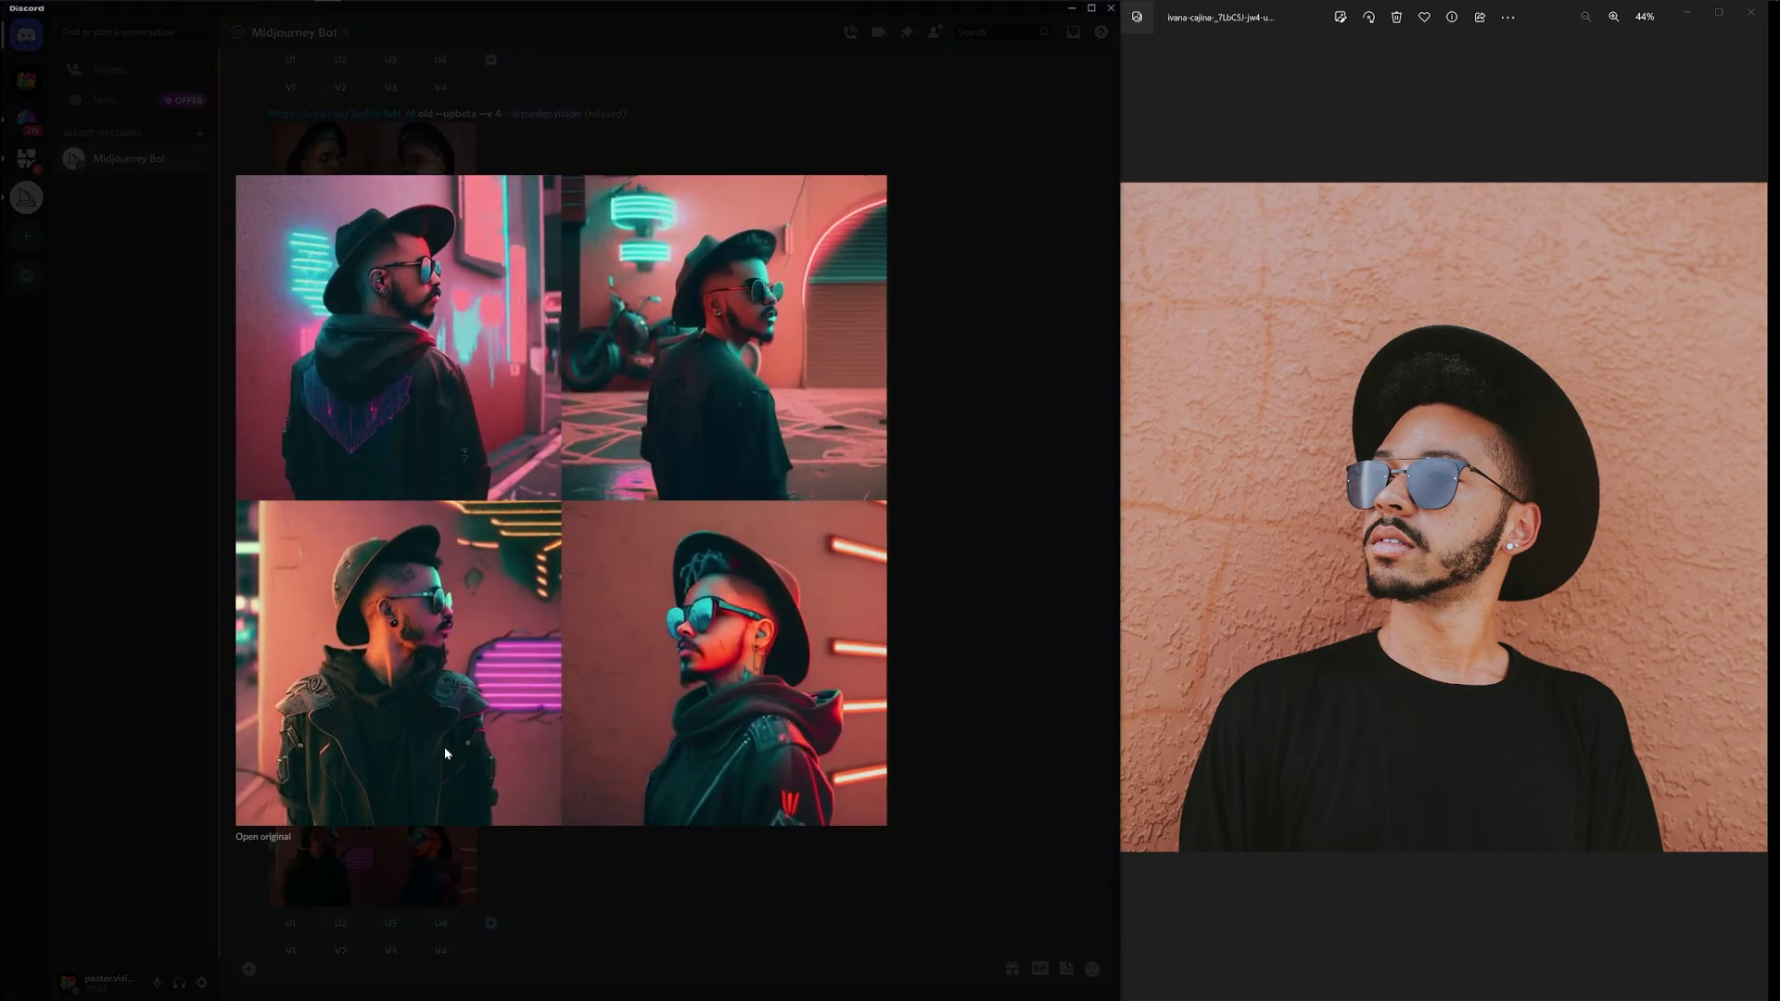
left_click(901, 855)
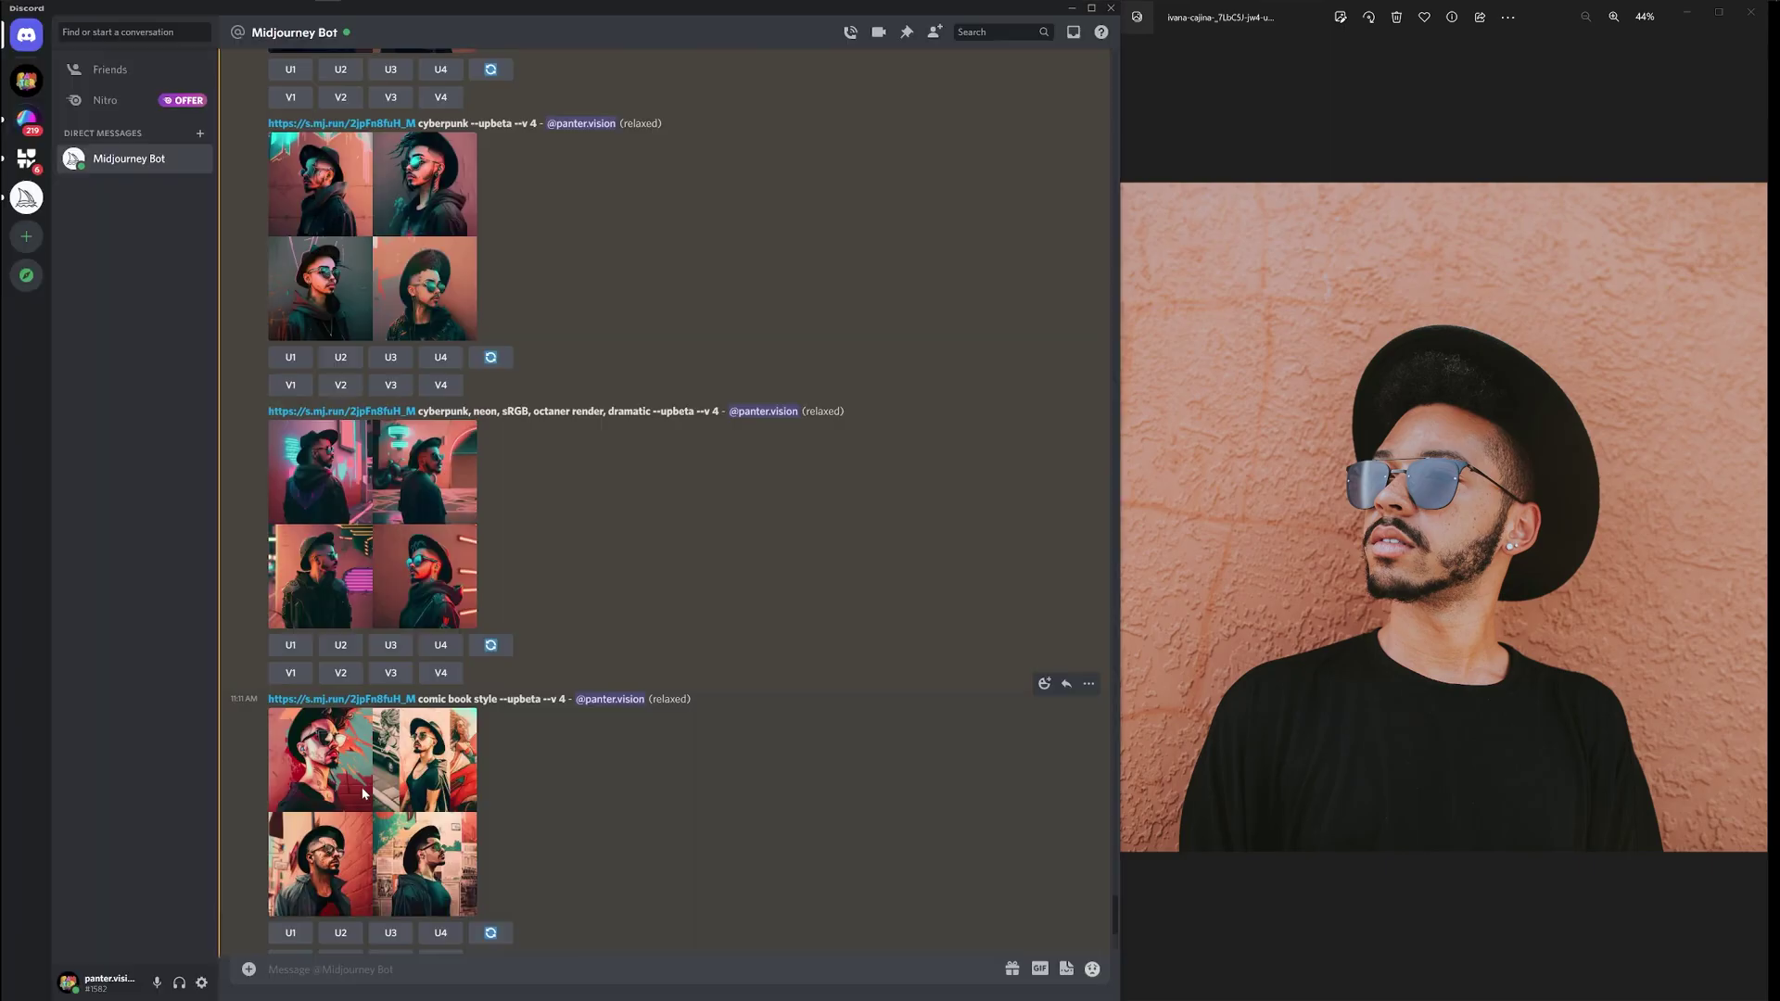
left_click(377, 787)
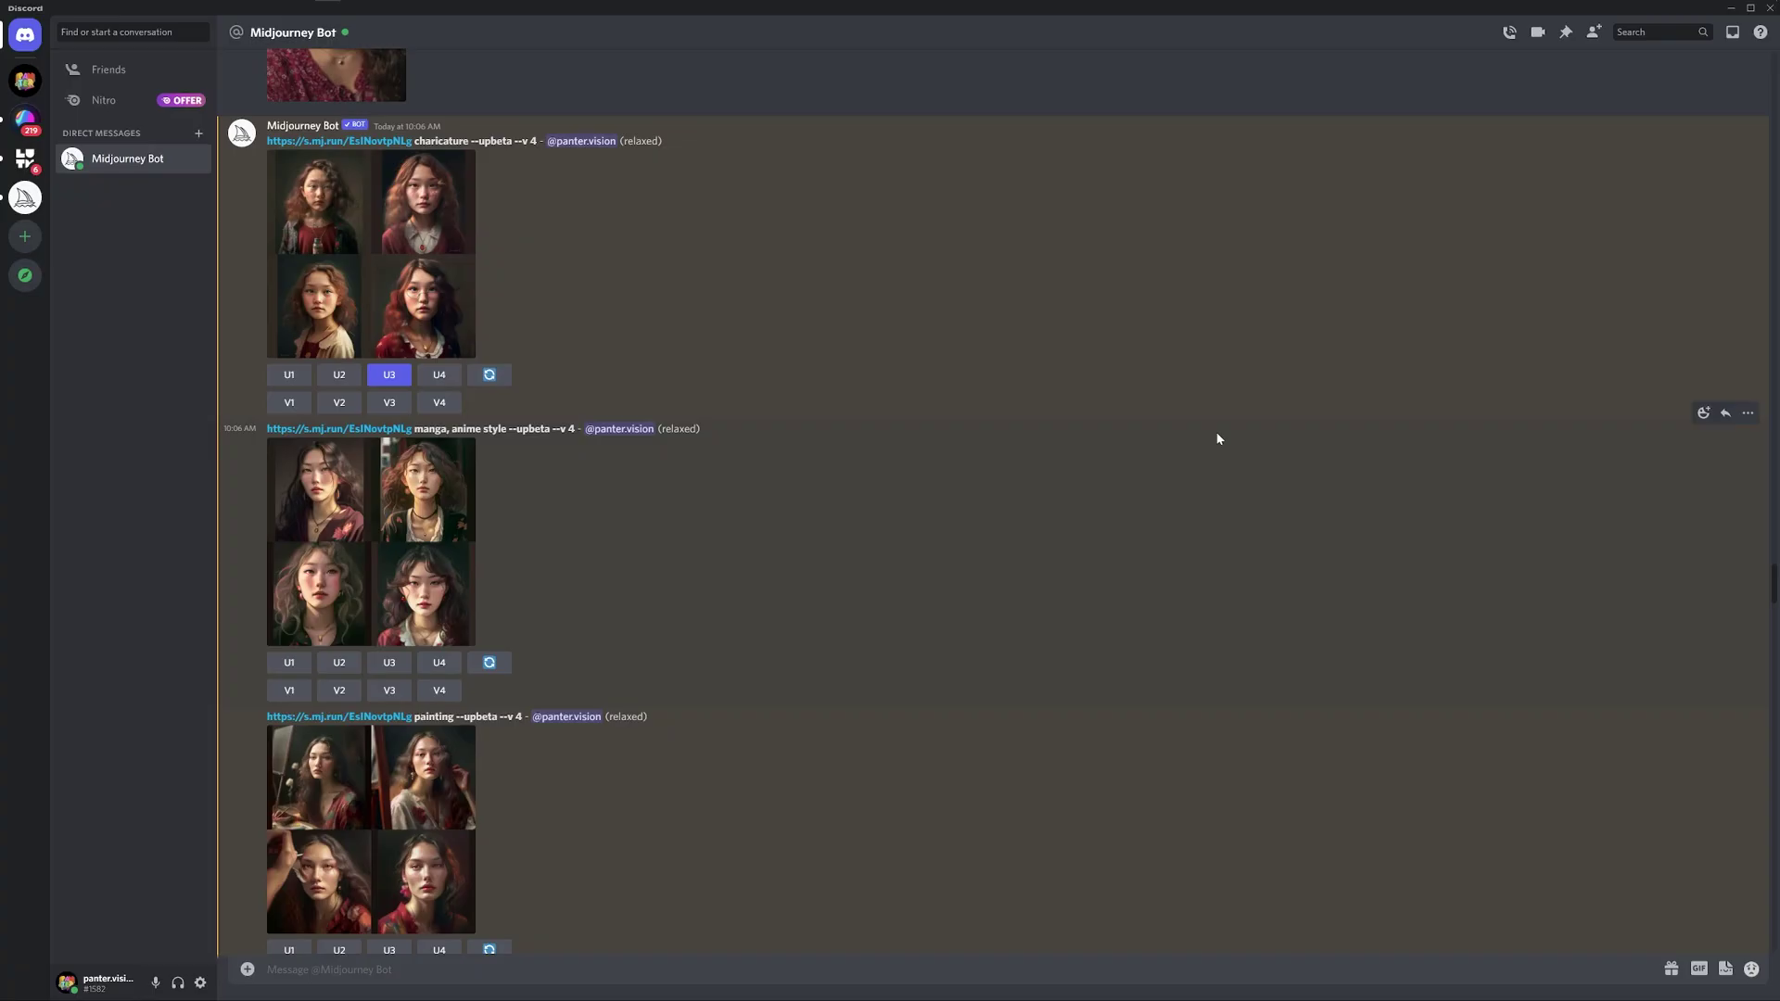